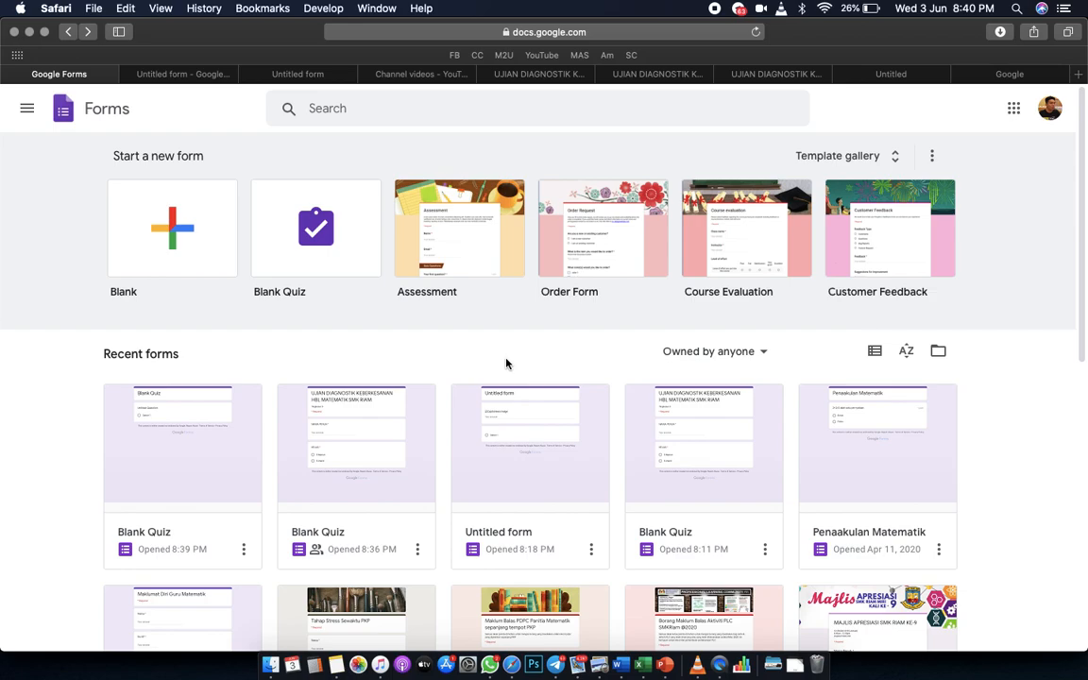
# Start a blank quiz titled 'UJIAN DIAGNOSTIK KEBERKESANAN HBL MATEMATIK SMK RIAM'.
pyautogui.click(325, 226)
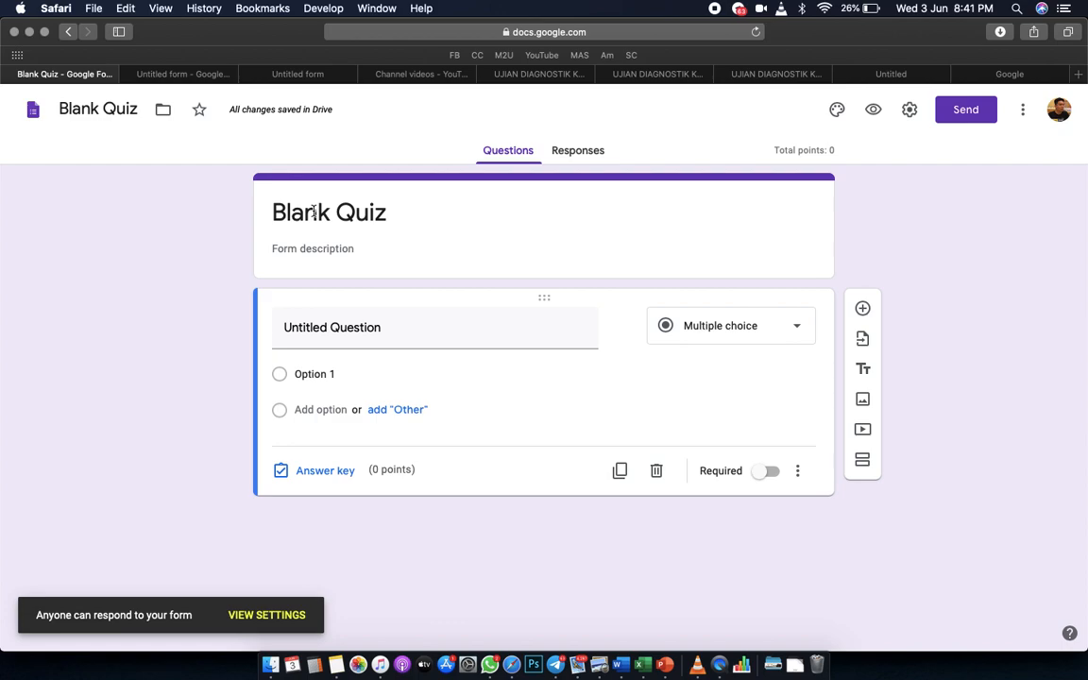
pyautogui.click(314, 212)
pyautogui.write('UJIAN DIAGNOSTIK KEBERKESANAN HBL MATEMATIK SMK RIAM')
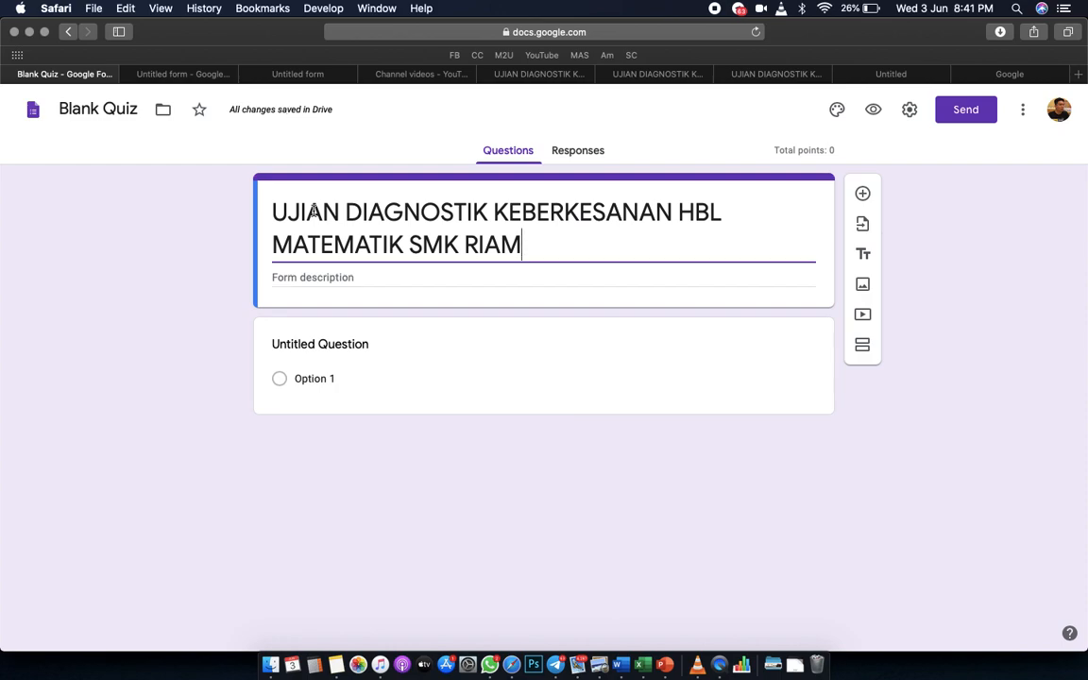
# Give the quiz the description 'Tingkatan 5'.
pyautogui.click(305, 280)
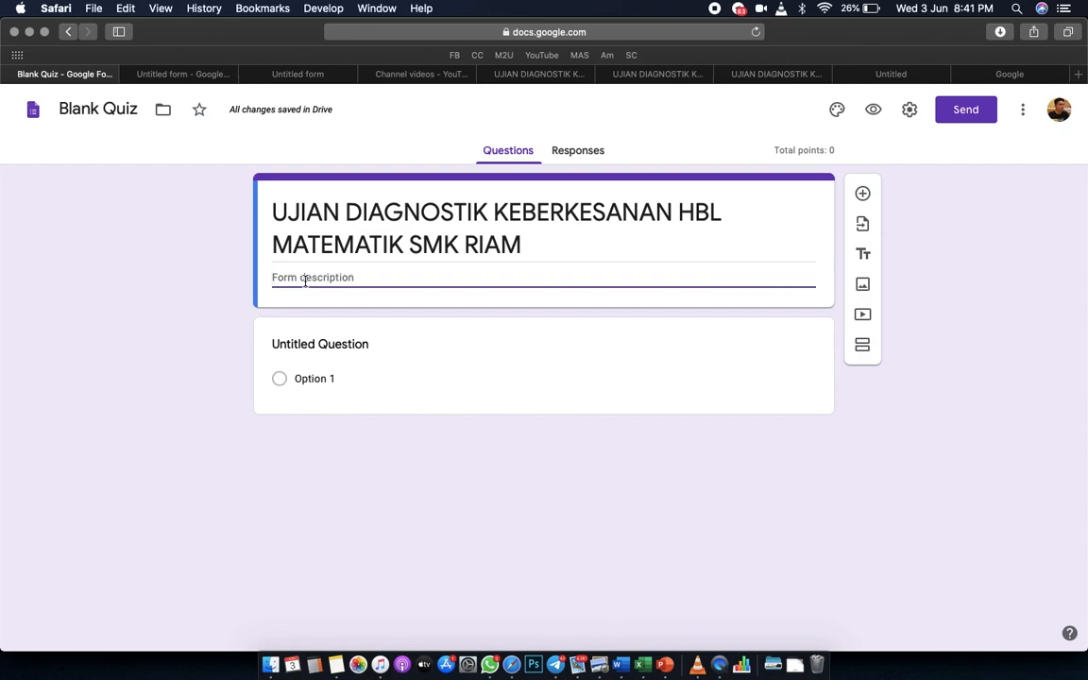
pyautogui.write('Tinga')
pyautogui.press('BackSpace')
pyautogui.write('katan 5')
# Rename the first question to 'NAMA PENUH' and make it required.
pyautogui.click(333, 348)
pyautogui.write('NAMA')
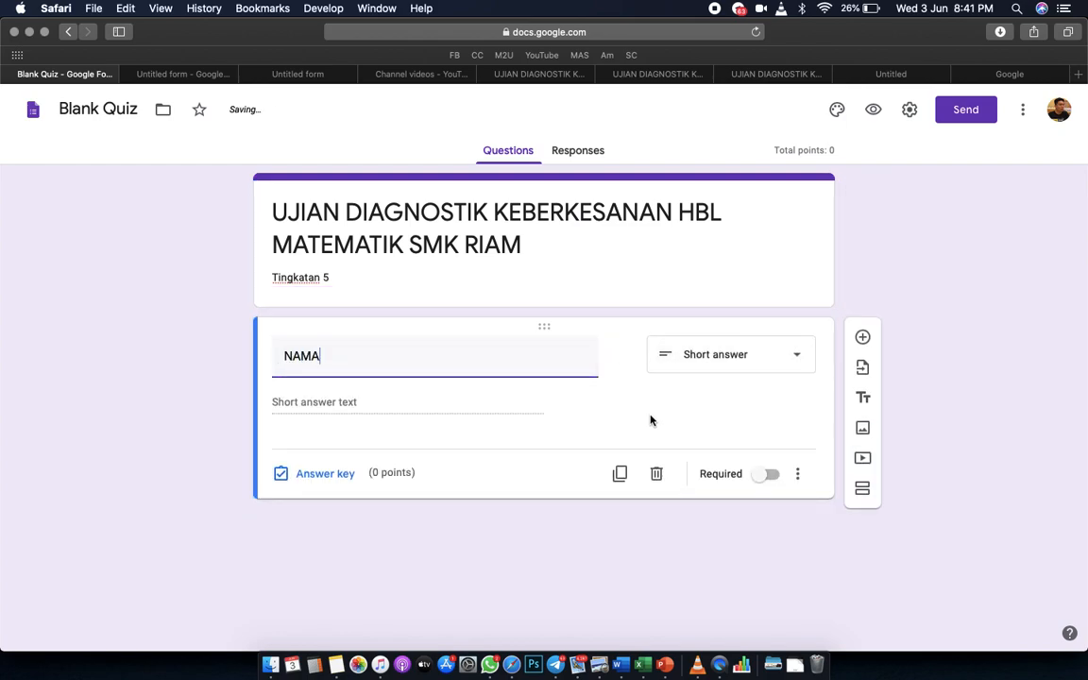
pyautogui.write(' PENI')
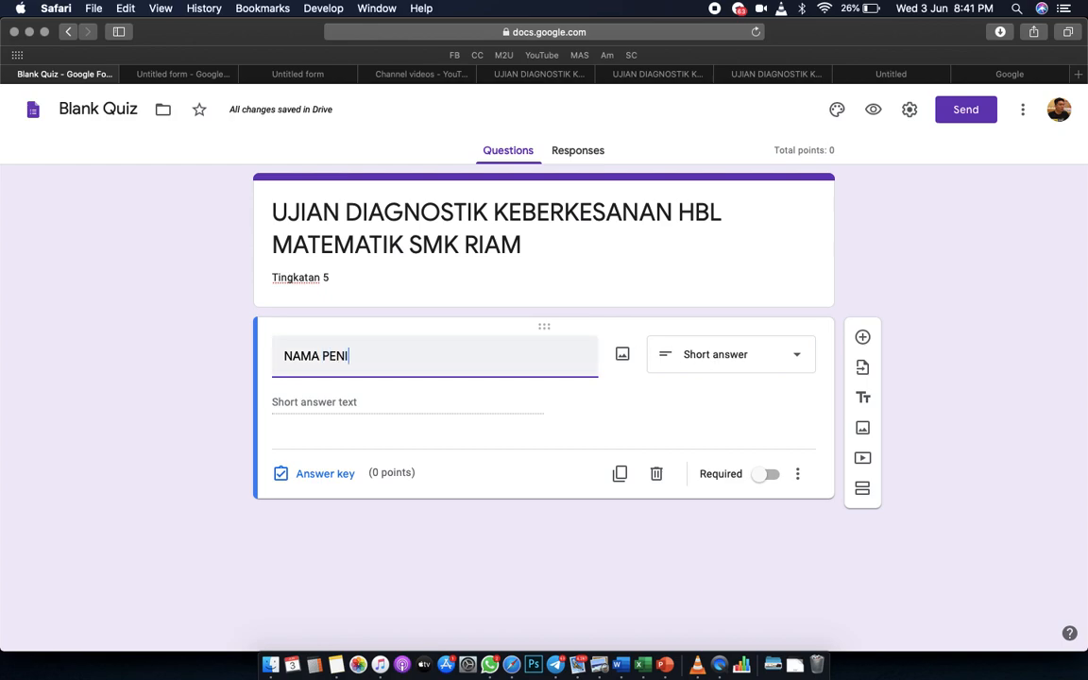
pyautogui.press('BackSpace')
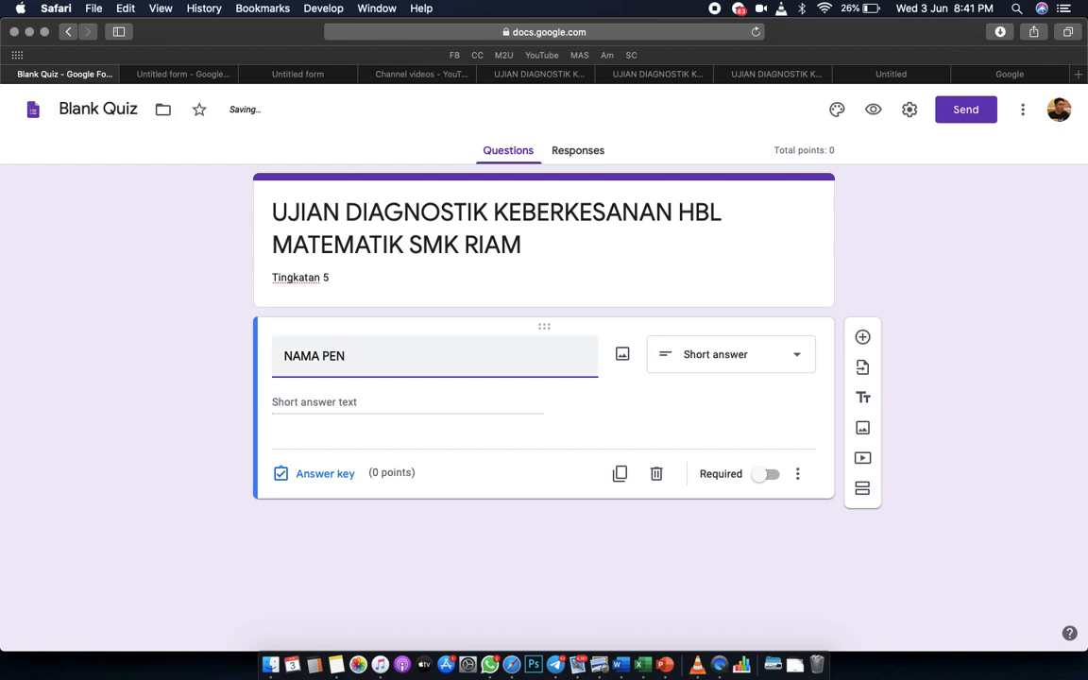
pyautogui.write('UH')
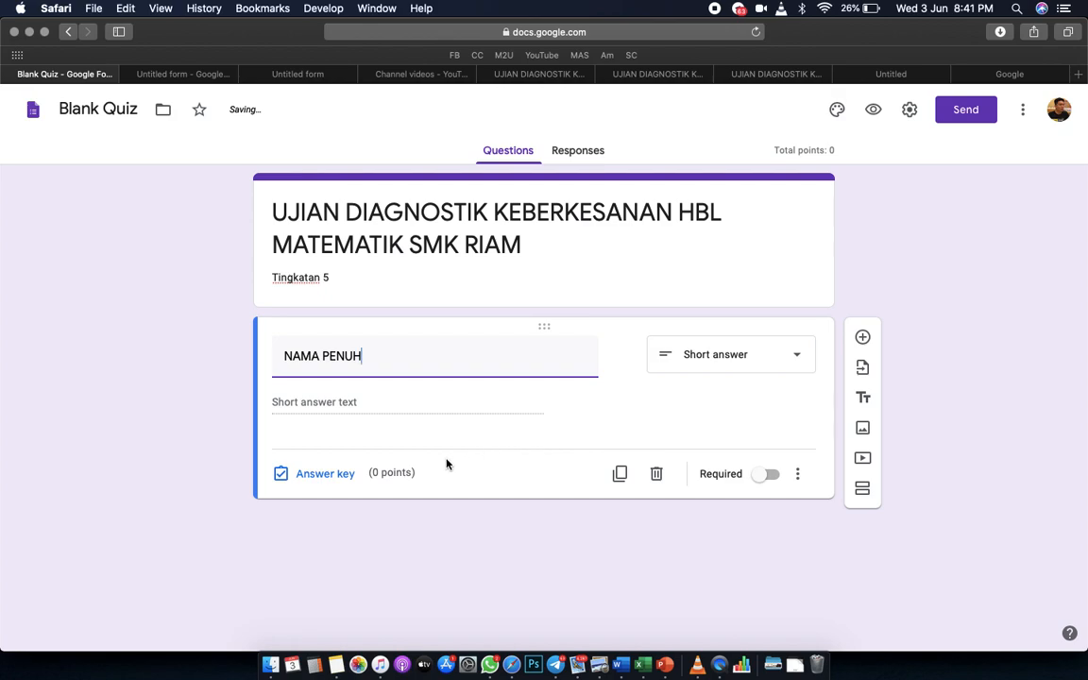
pyautogui.click(754, 482)
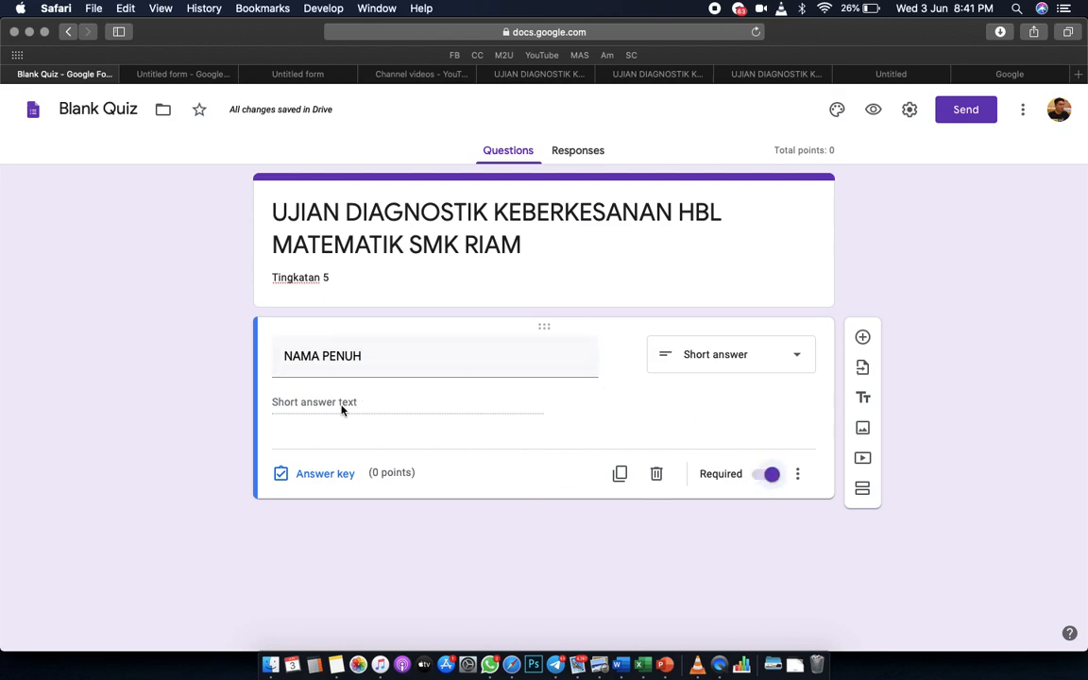
# Add a required multiple-choice question 'KELAS' with options '5 Neptun' and '5 Utarid'.
pyautogui.click(865, 340)
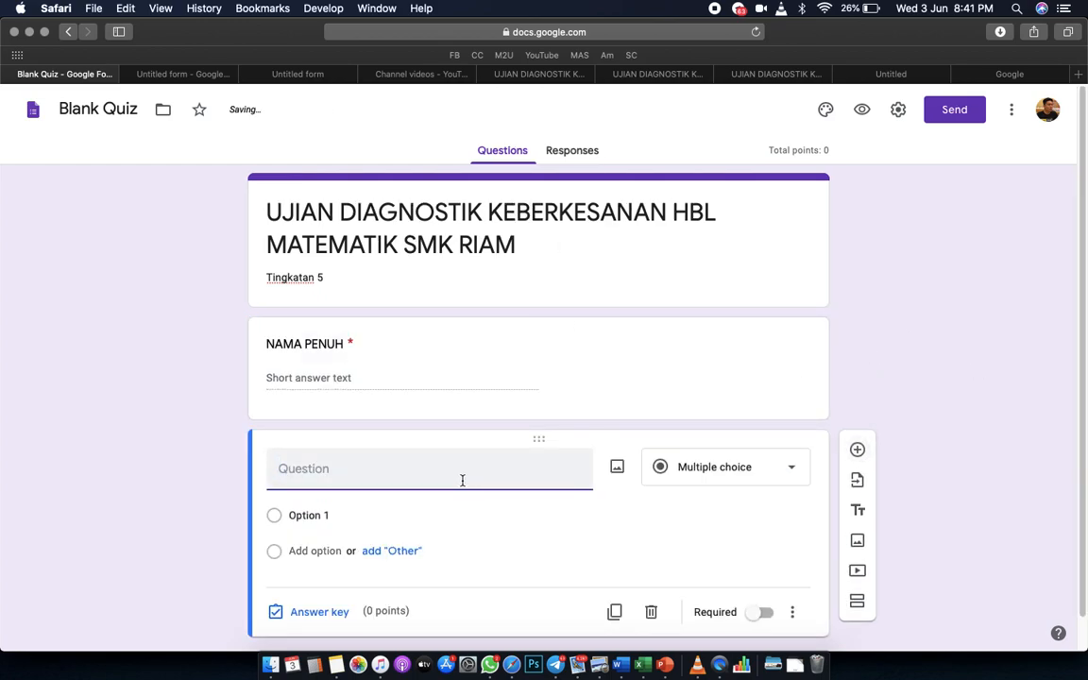
pyautogui.write('KELAS')
pyautogui.click(296, 515)
pyautogui.write('5 Neptun')
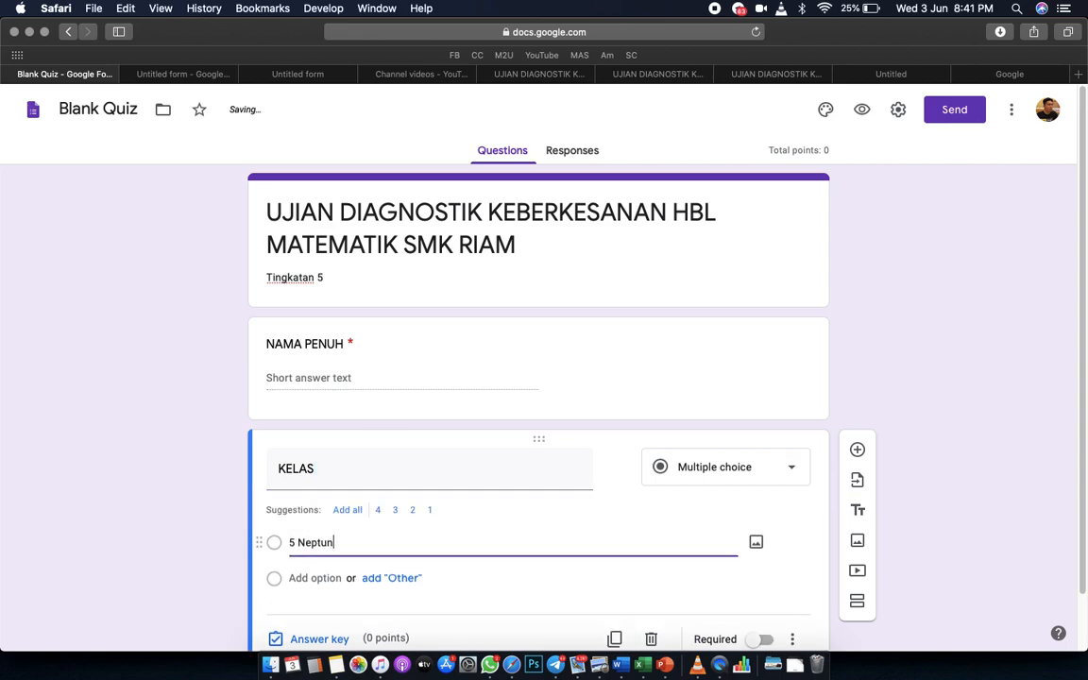
pyautogui.click(311, 577)
pyautogui.write('5')
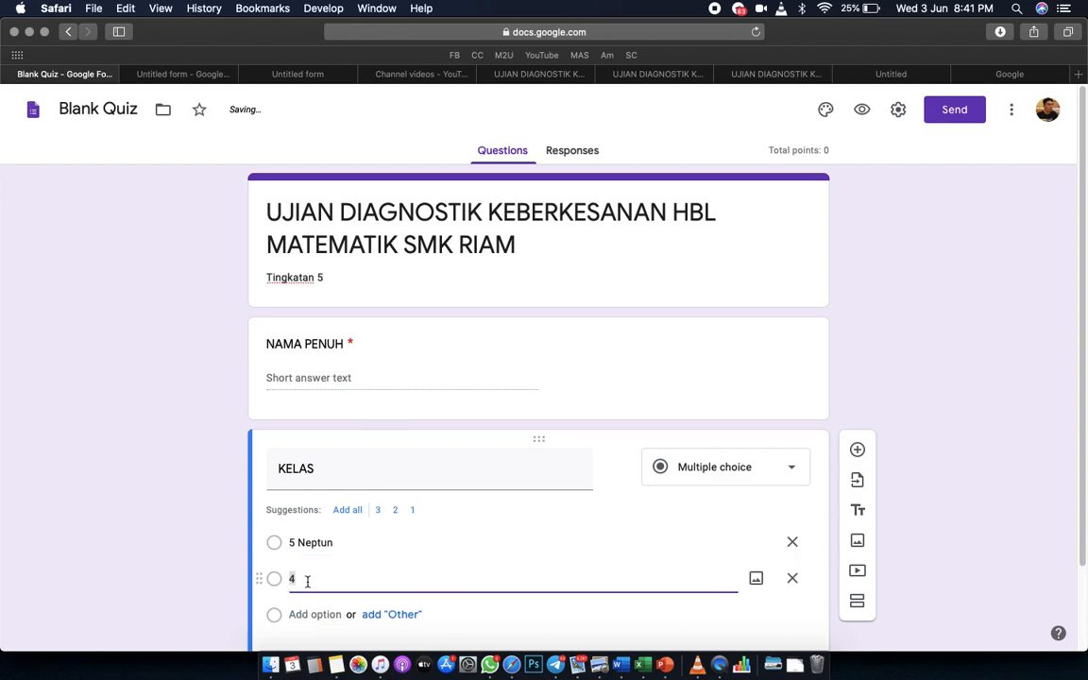
pyautogui.write(' U')
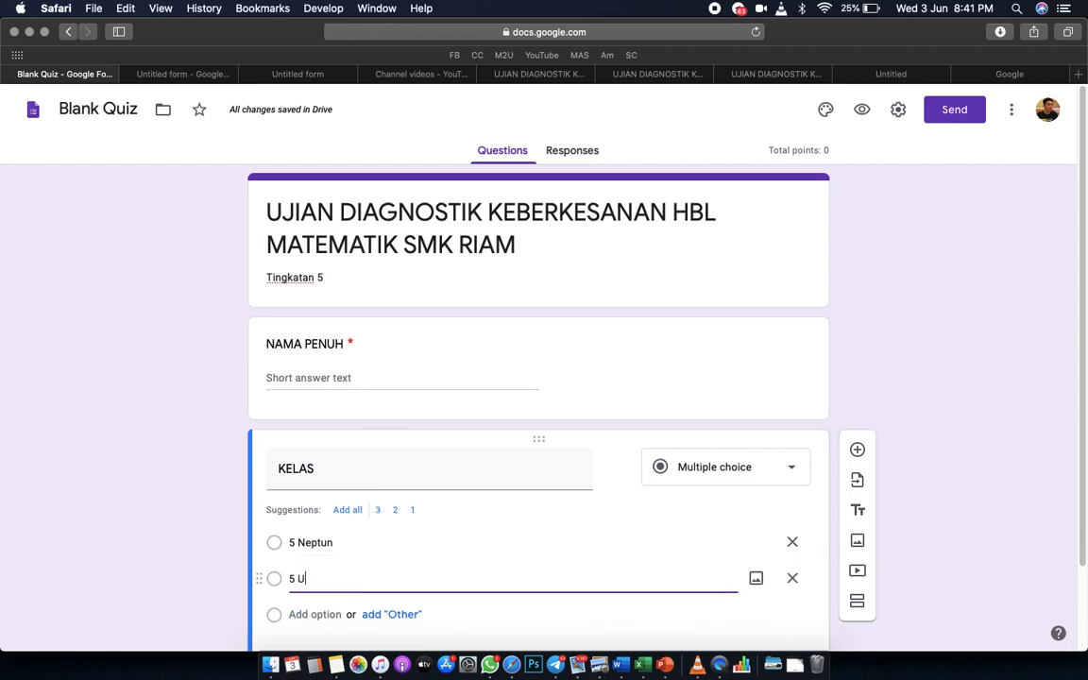
pyautogui.write('tarid')
pyautogui.scroll(-2, 569, 532)
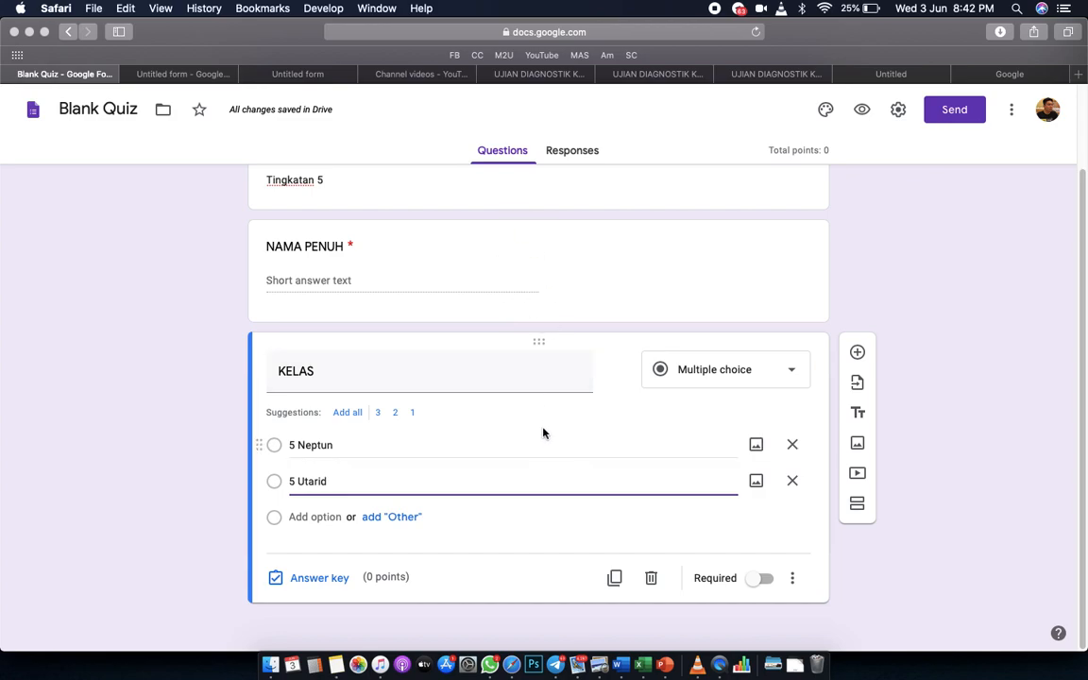
pyautogui.click(753, 583)
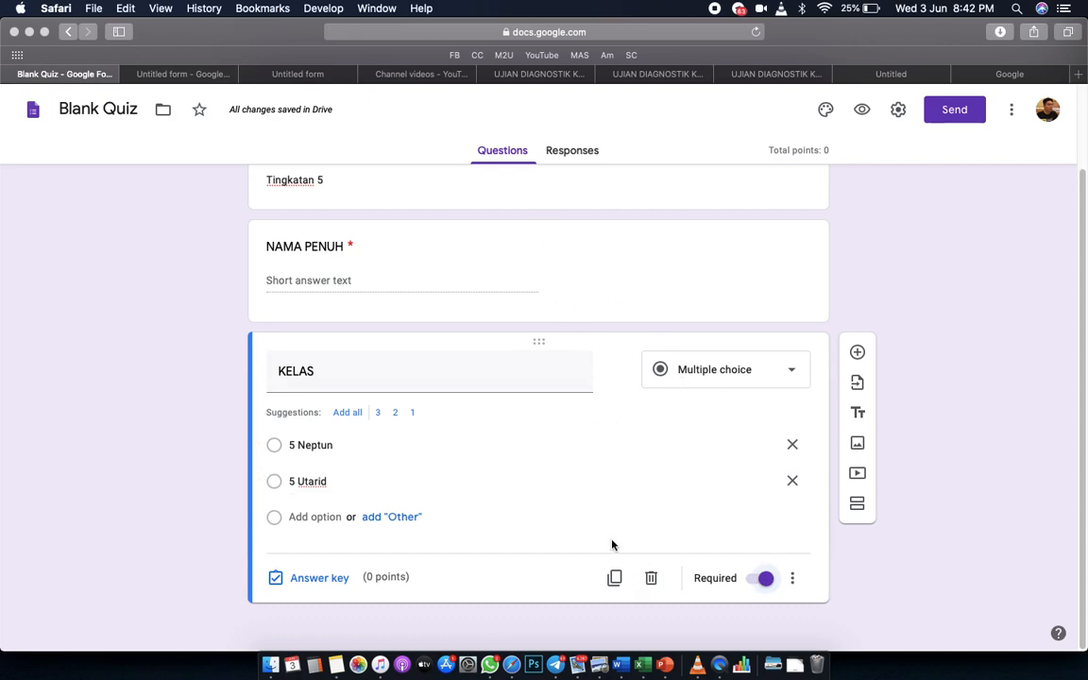
# Add a new section titled 'BAHAGIAN A' described 'Jawab semua soalan'.
pyautogui.click(857, 504)
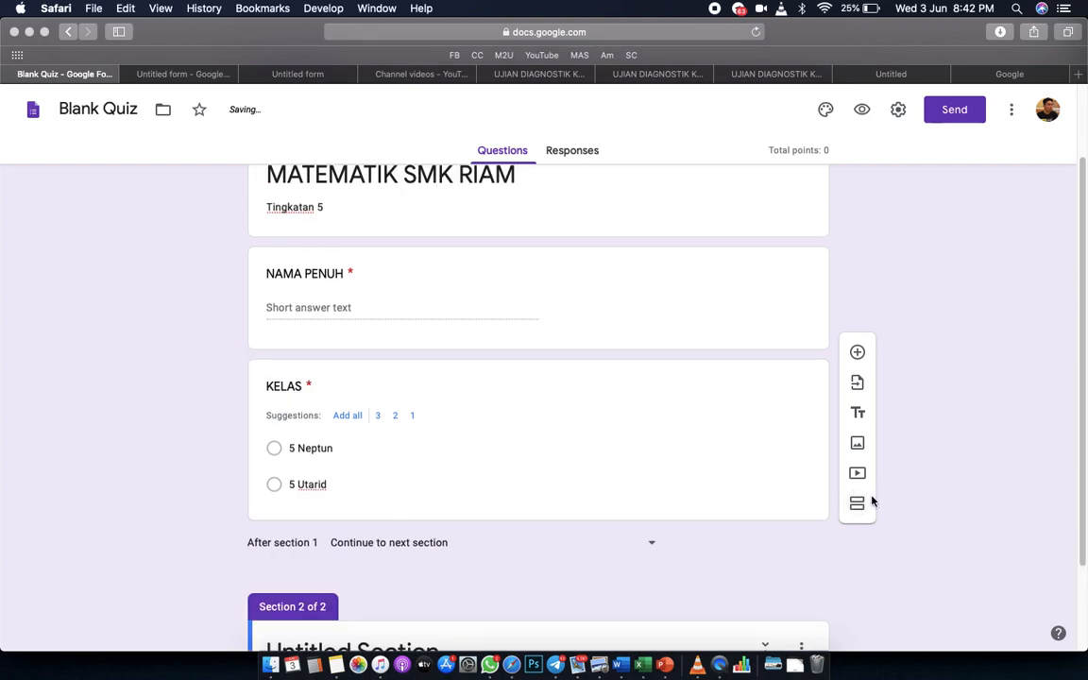
pyautogui.scroll(-3, 910, 539)
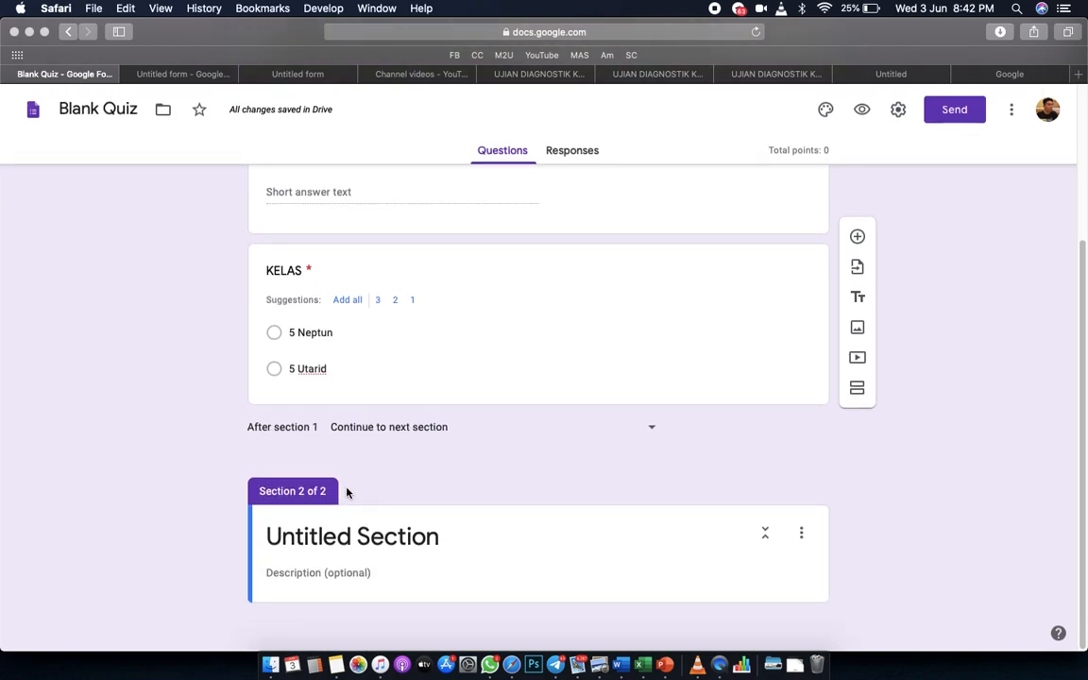
pyautogui.click(329, 538)
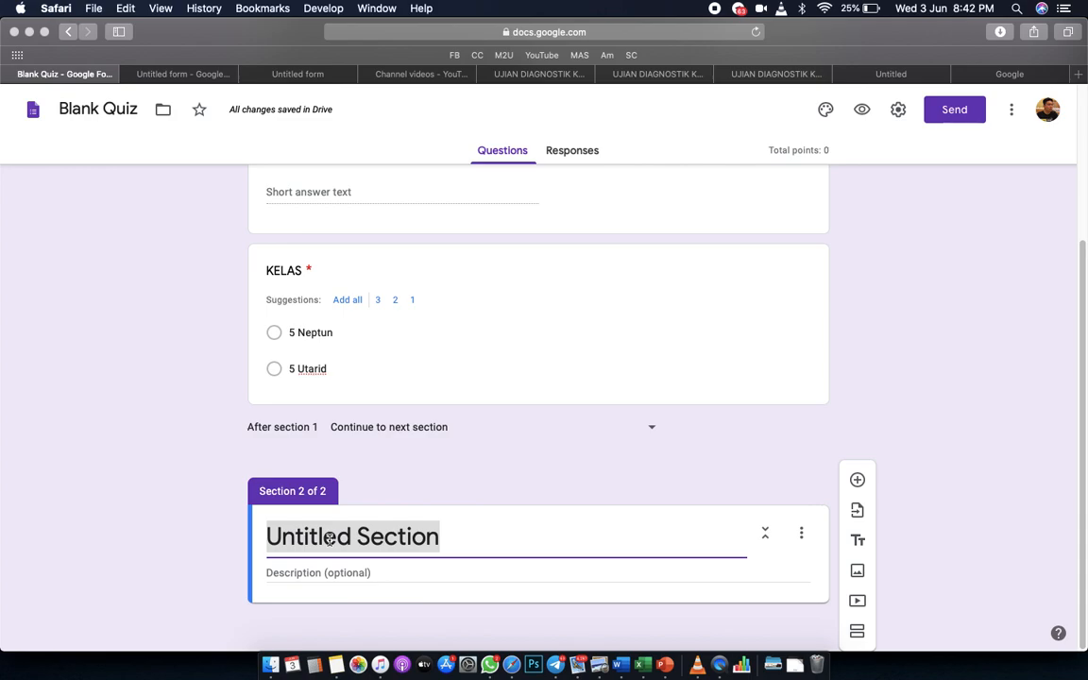
pyautogui.write('BAHA')
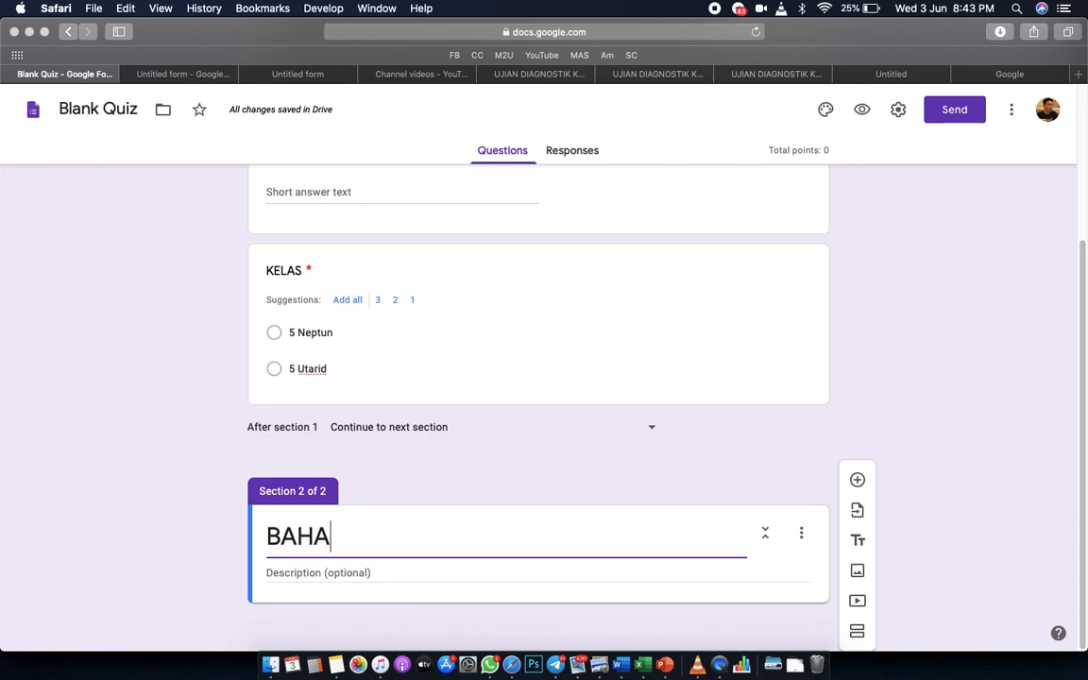
pyautogui.write('GIAN A')
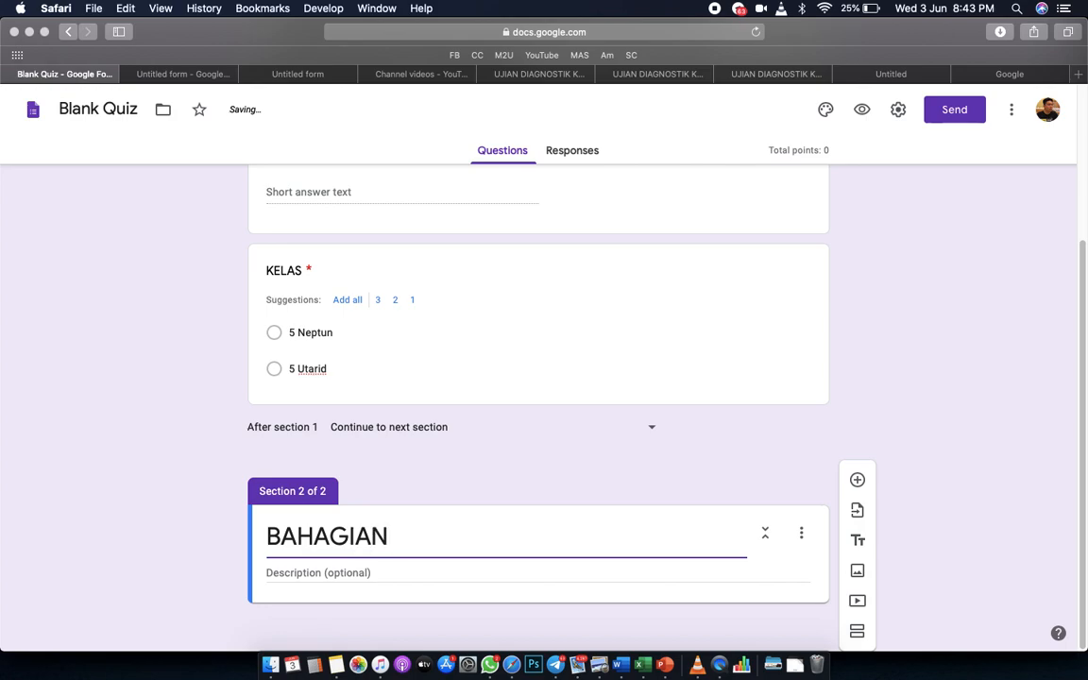
pyautogui.click(298, 573)
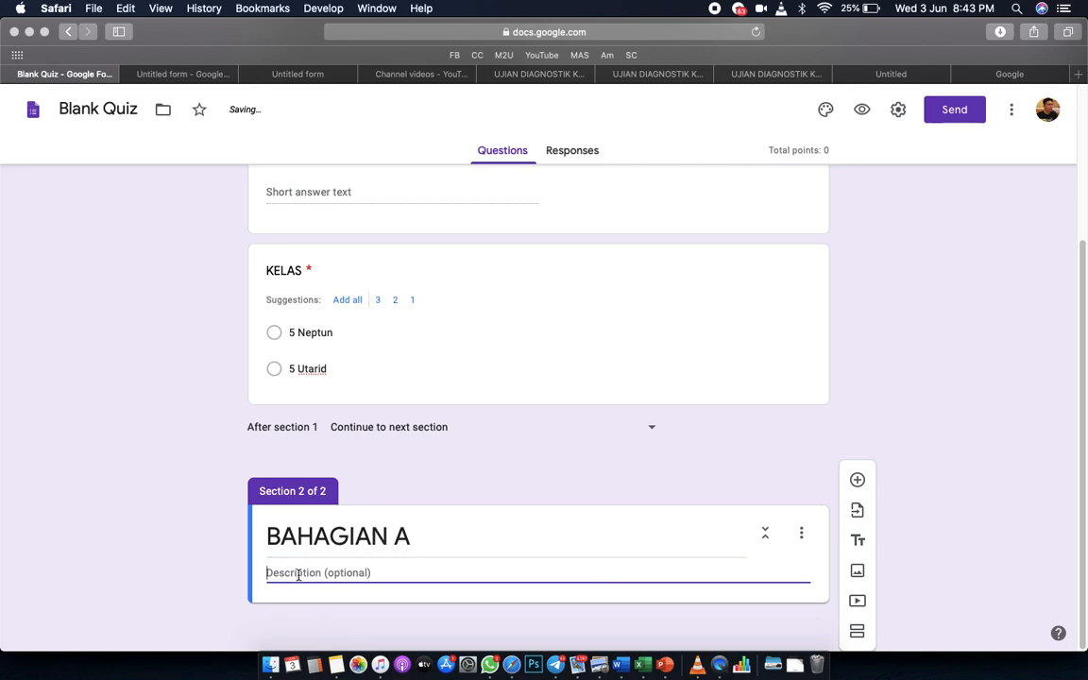
pyautogui.write('Jwa')
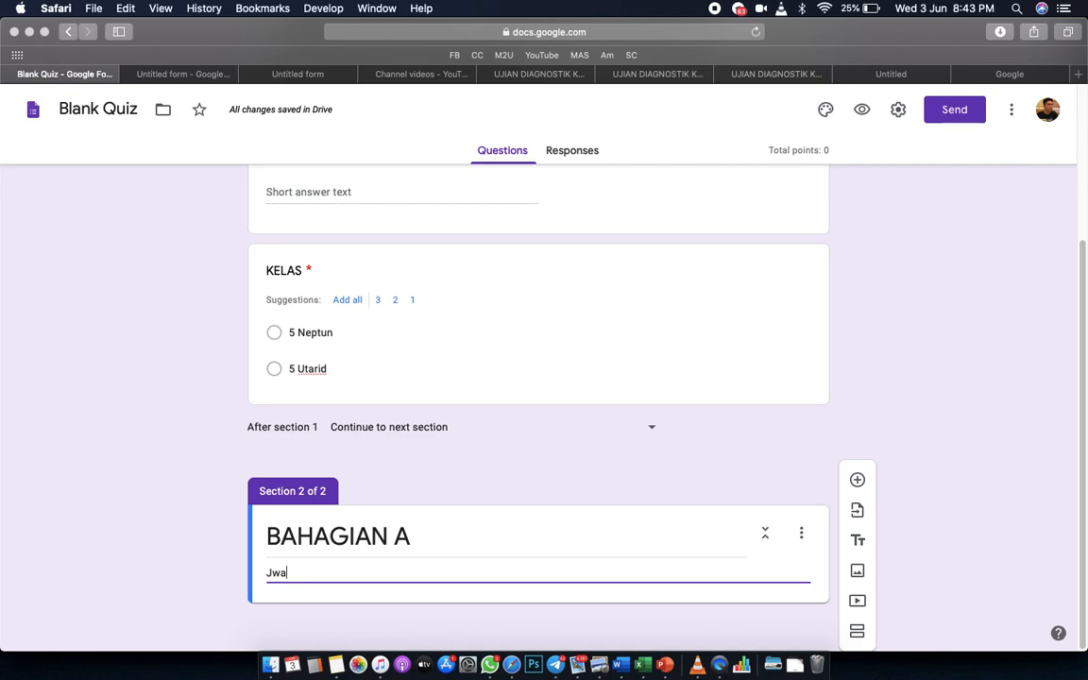
pyautogui.press('BackSpace')
pyautogui.press('BackSpace')
pyautogui.write('awab semua soalan')
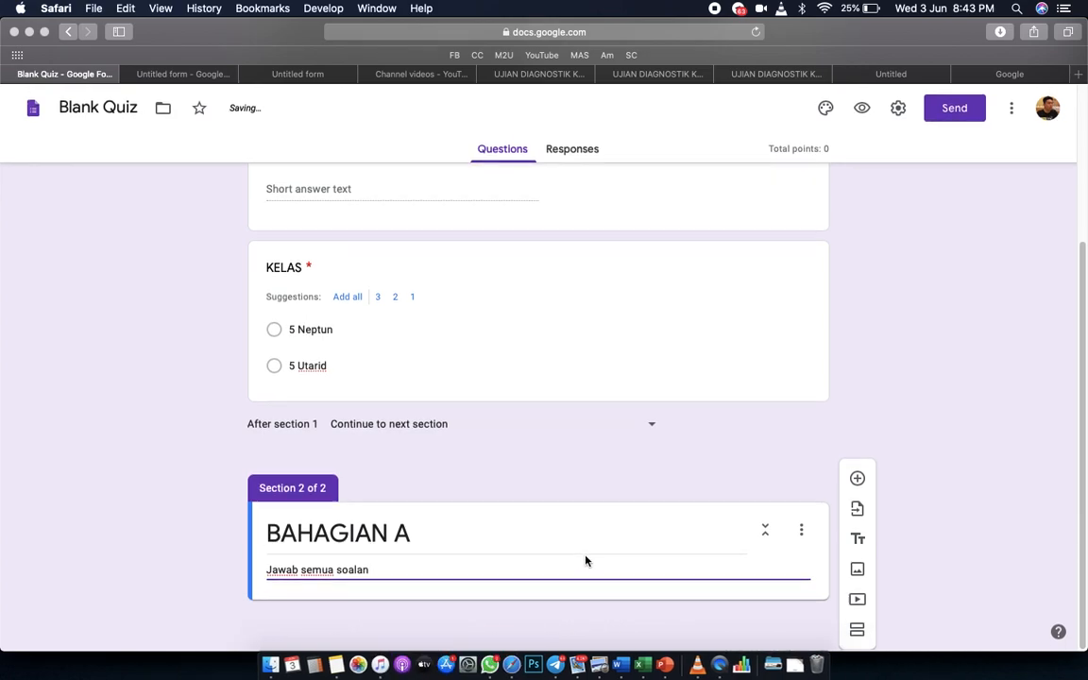
# Add an empty multiple-choice question under the BAHAGIAN A section.
pyautogui.click(857, 481)
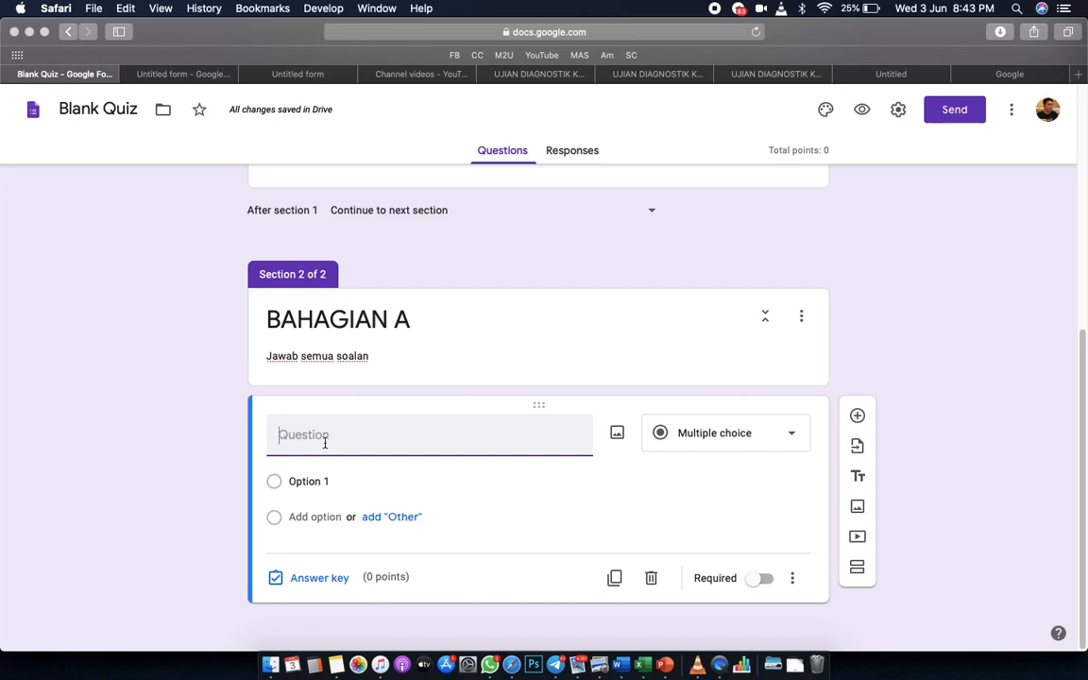
pyautogui.write('x2')
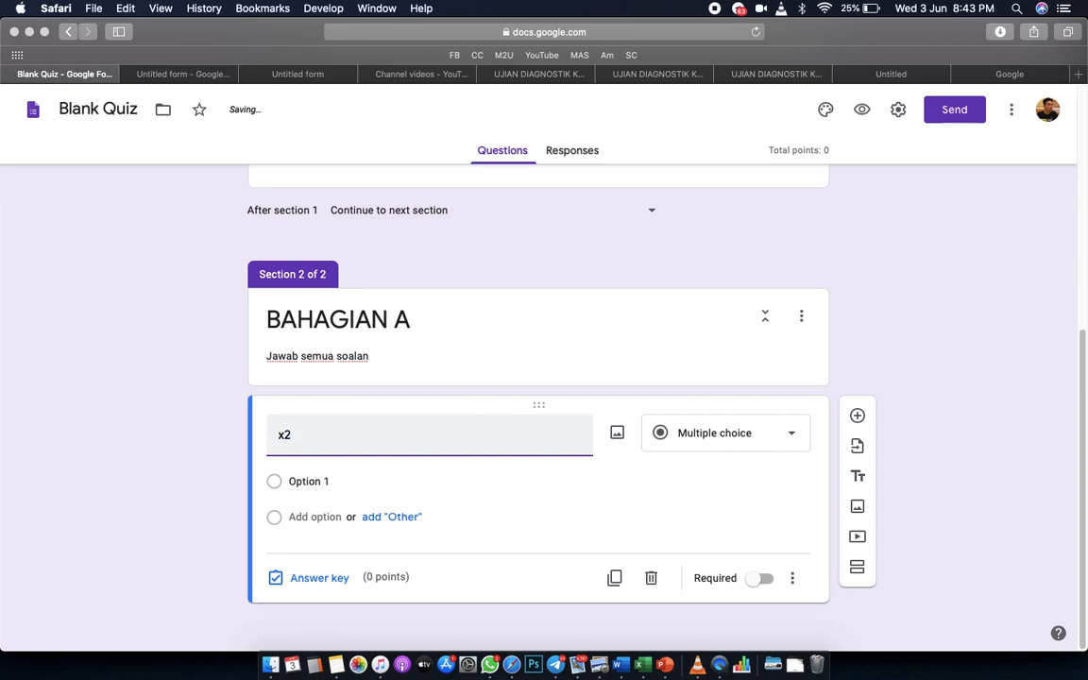
pyautogui.press('BackSpace')
pyautogui.press('BackSpace')
pyautogui.hotkey('ctrl', 'Up')
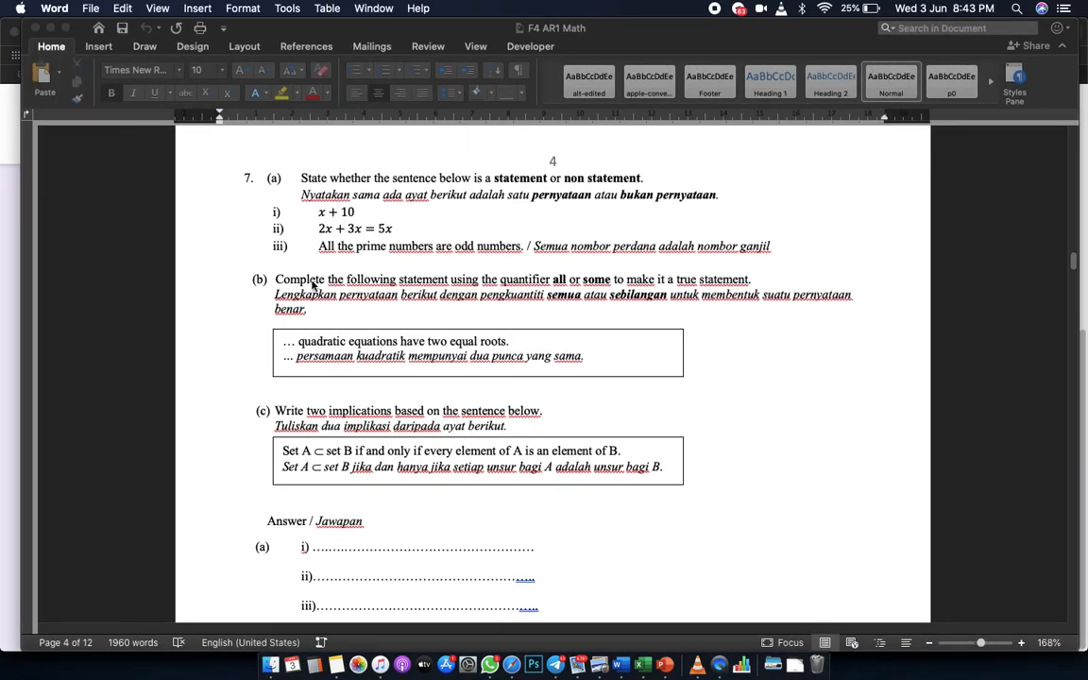
# Export 'F4 AR1 Math' as a PDF to the Desktop, replacing the existing copy, then show the desktop.
pyautogui.click(253, 348)
pyautogui.scroll(10, 352, 243)
pyautogui.scroll(-12, 351, 246)
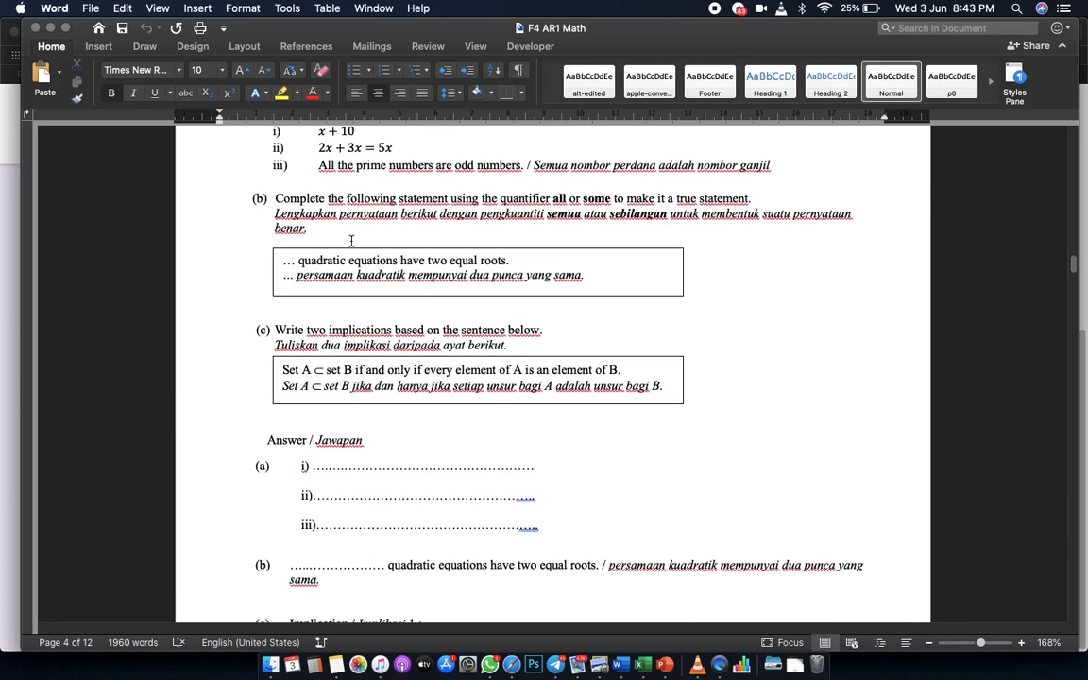
pyautogui.scroll(3, 351, 241)
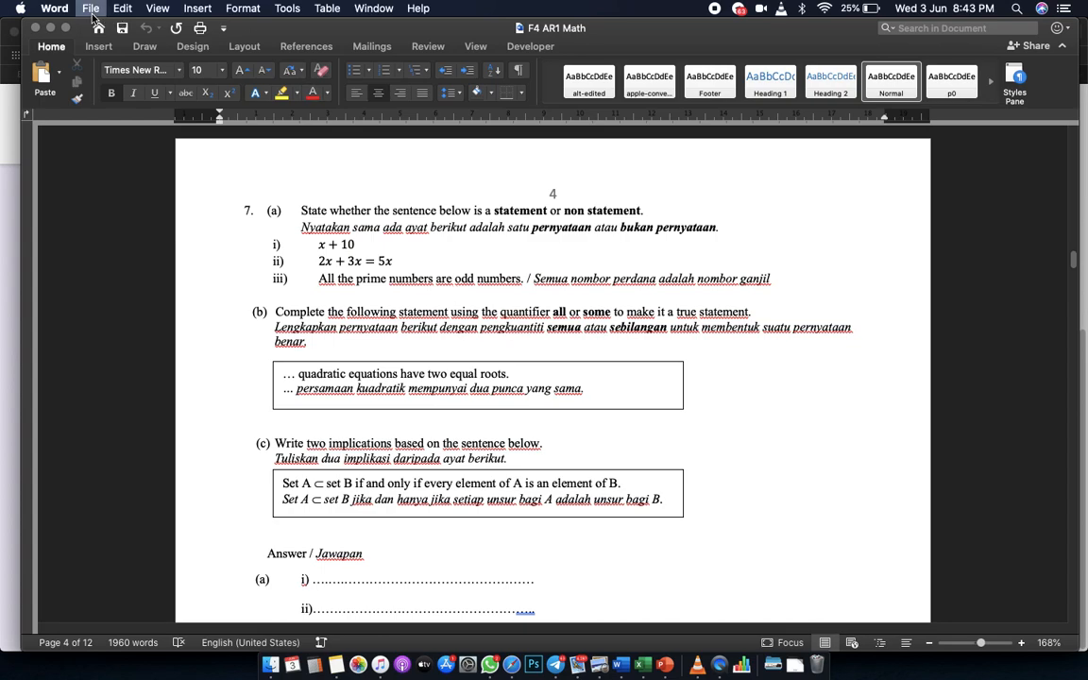
pyautogui.press('super+shift+s')
pyautogui.click(637, 345)
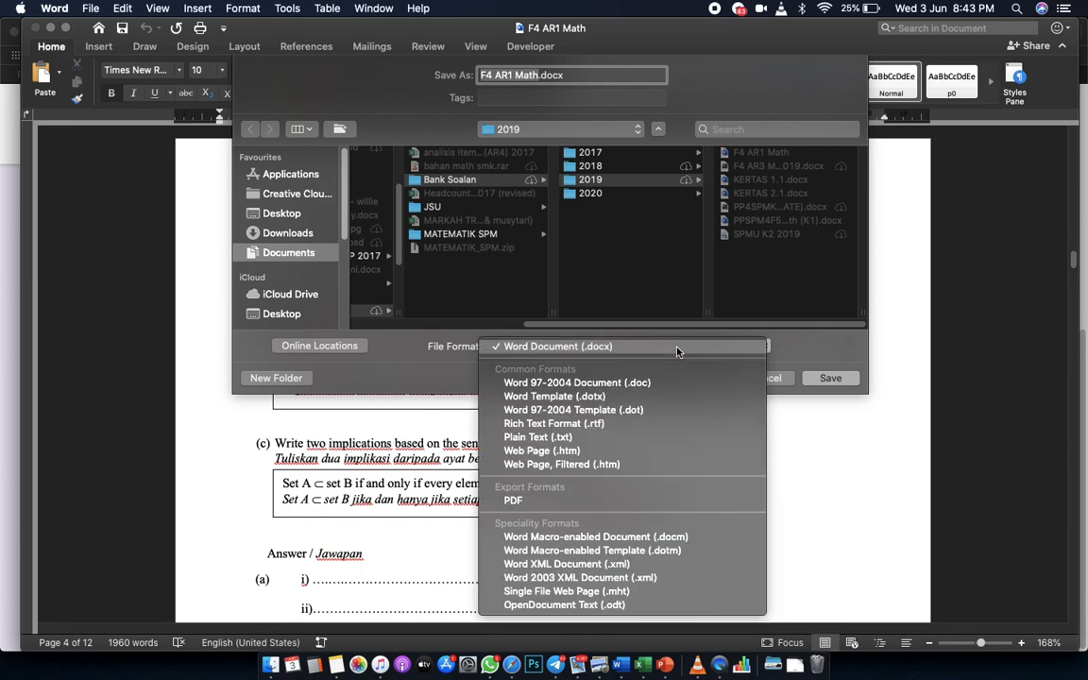
pyautogui.click(448, 287)
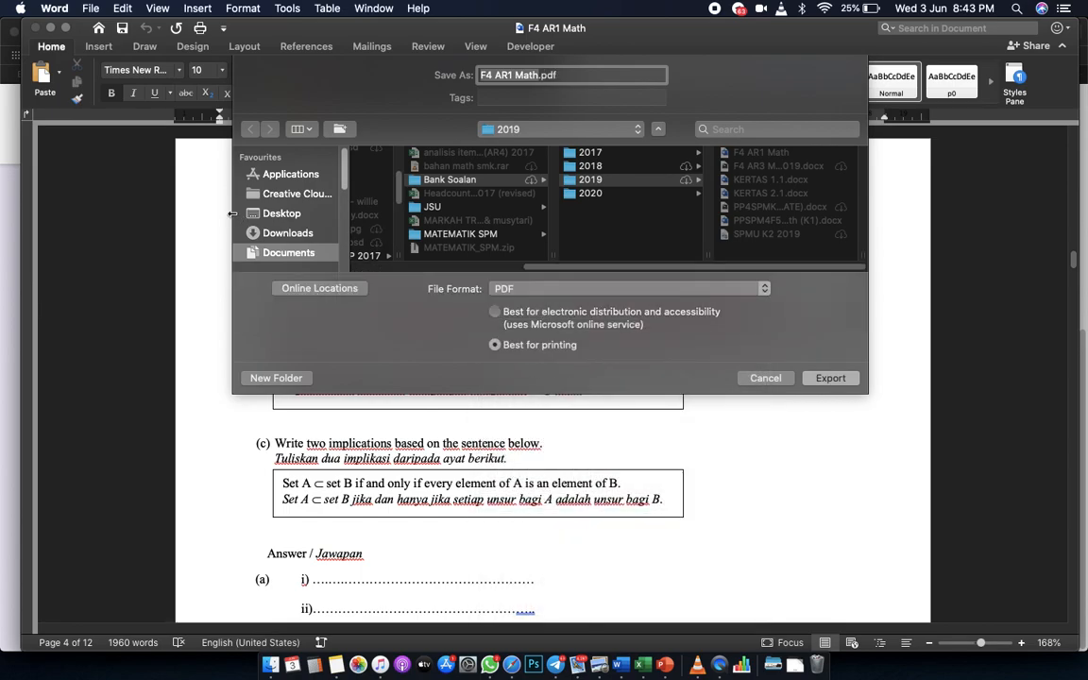
pyautogui.click(271, 214)
pyautogui.click(853, 379)
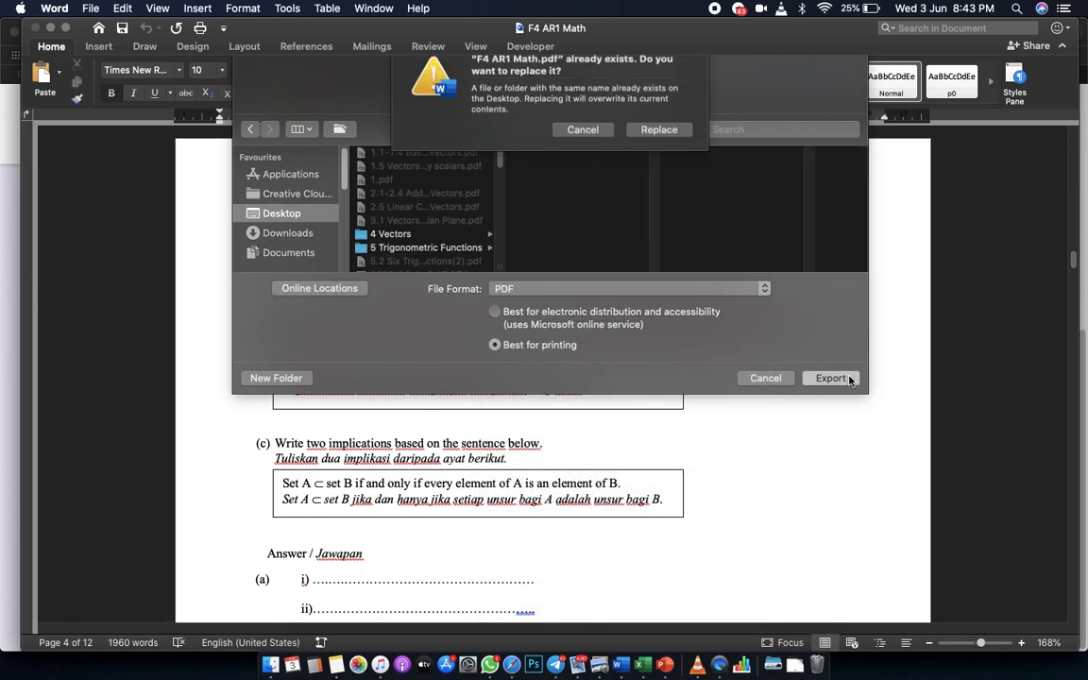
pyautogui.press('Return')
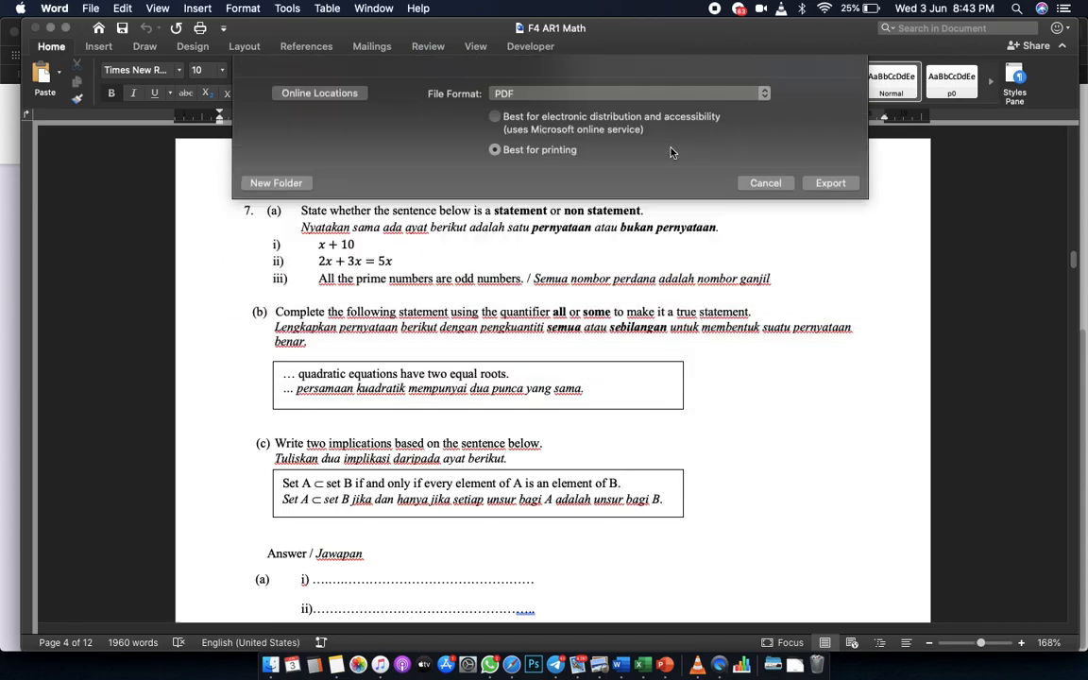
pyautogui.press('F11')
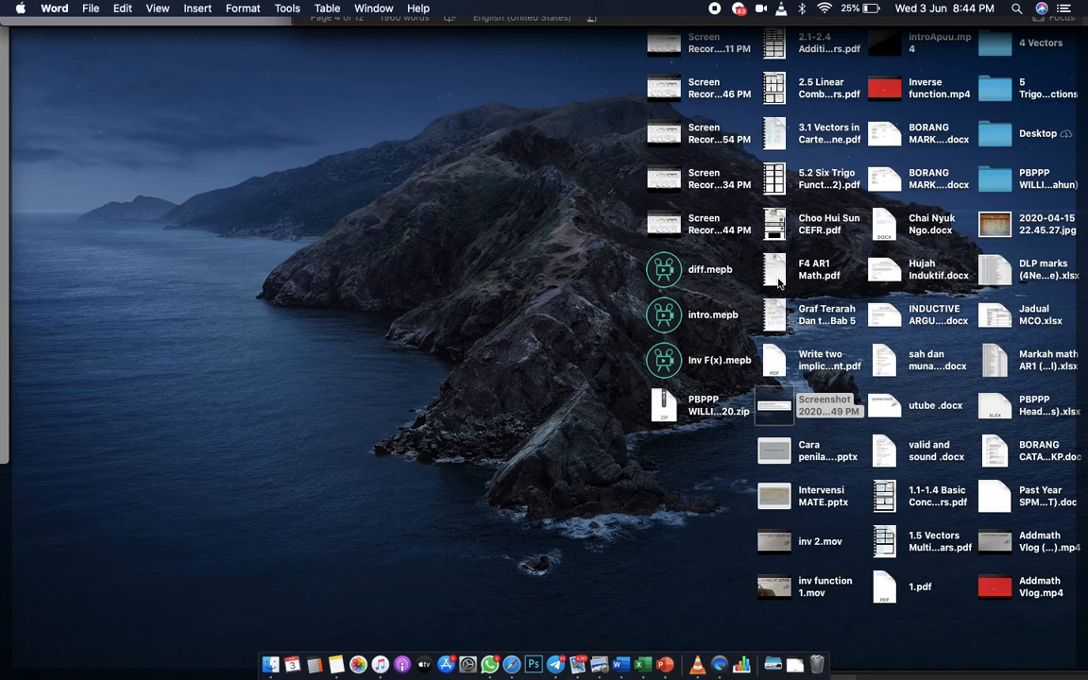
# Open 'F4 AR1 Math.pdf' and screenshot question 7(a) on page 4.
pyautogui.doubleClick(775, 268)
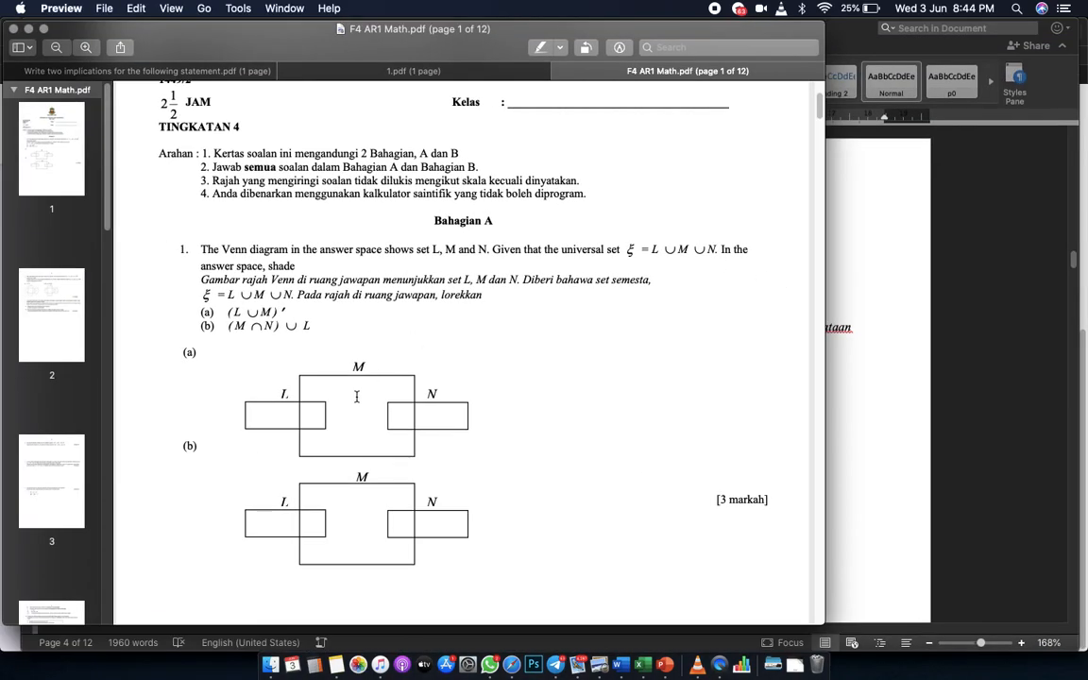
pyautogui.scroll(-15, 344, 408)
pyautogui.scroll(-10, 344, 408)
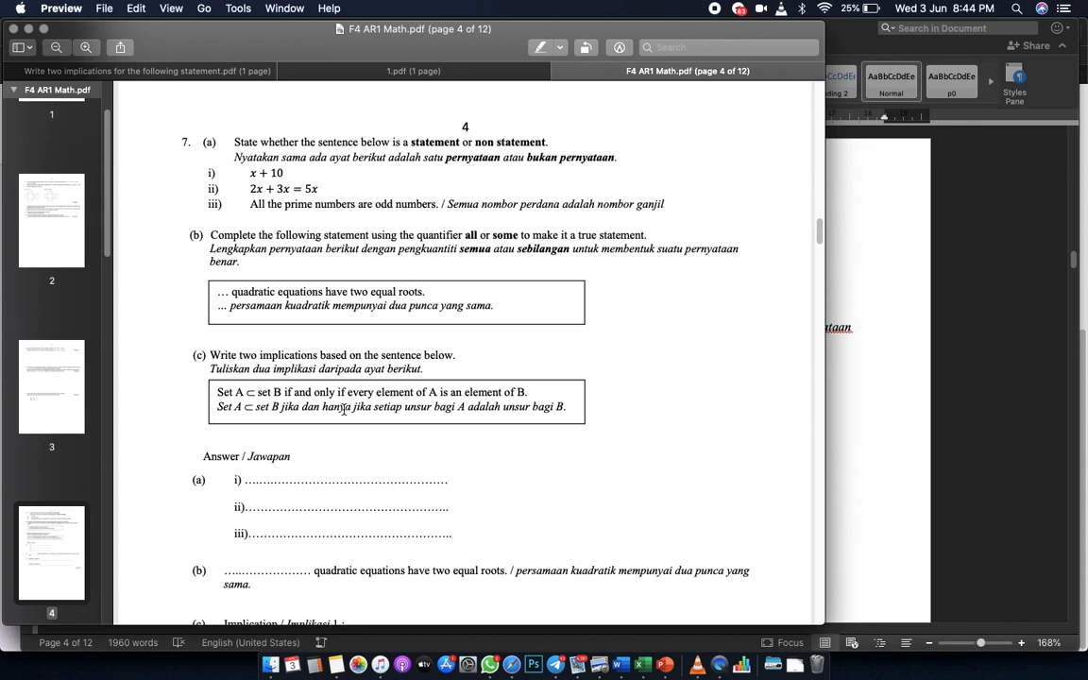
pyautogui.press('super+shift+4')
pyautogui.moveTo(176, 129); pyautogui.dragTo(677, 216)
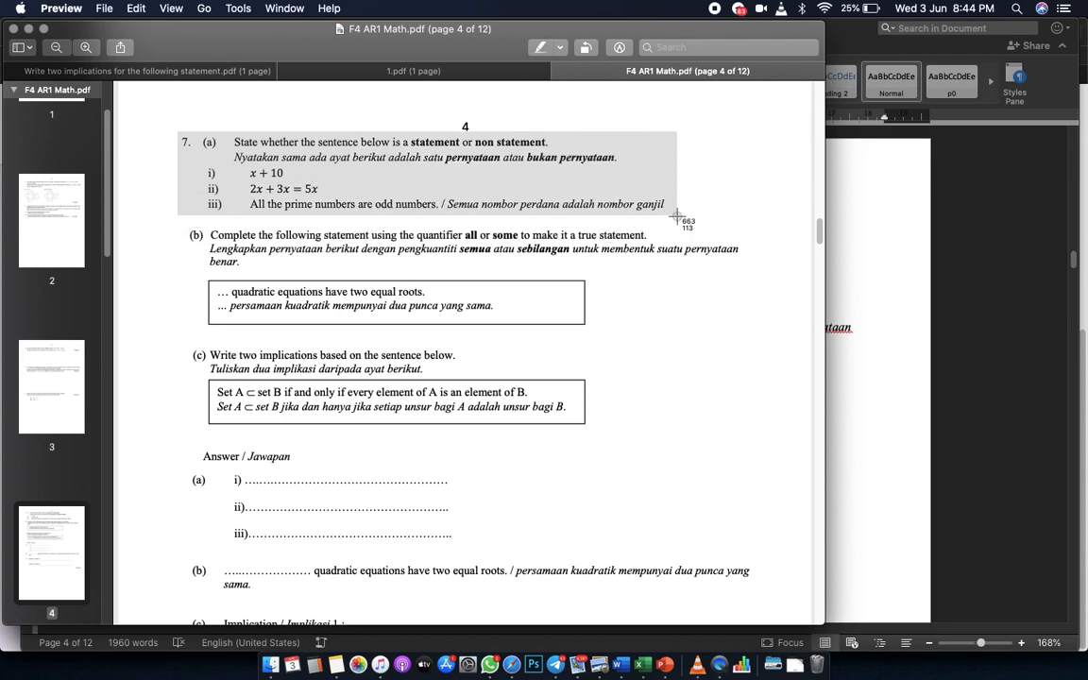
pyautogui.moveTo(676, 216); pyautogui.dragTo(676, 219)
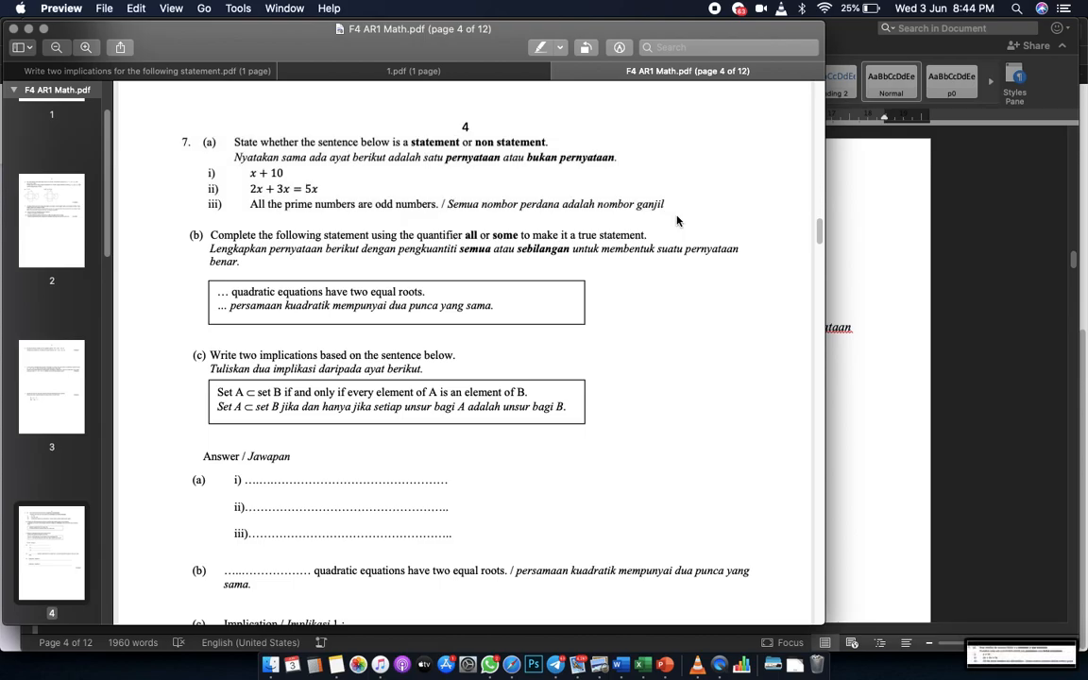
pyautogui.hotkey('ctrl', 'Up')
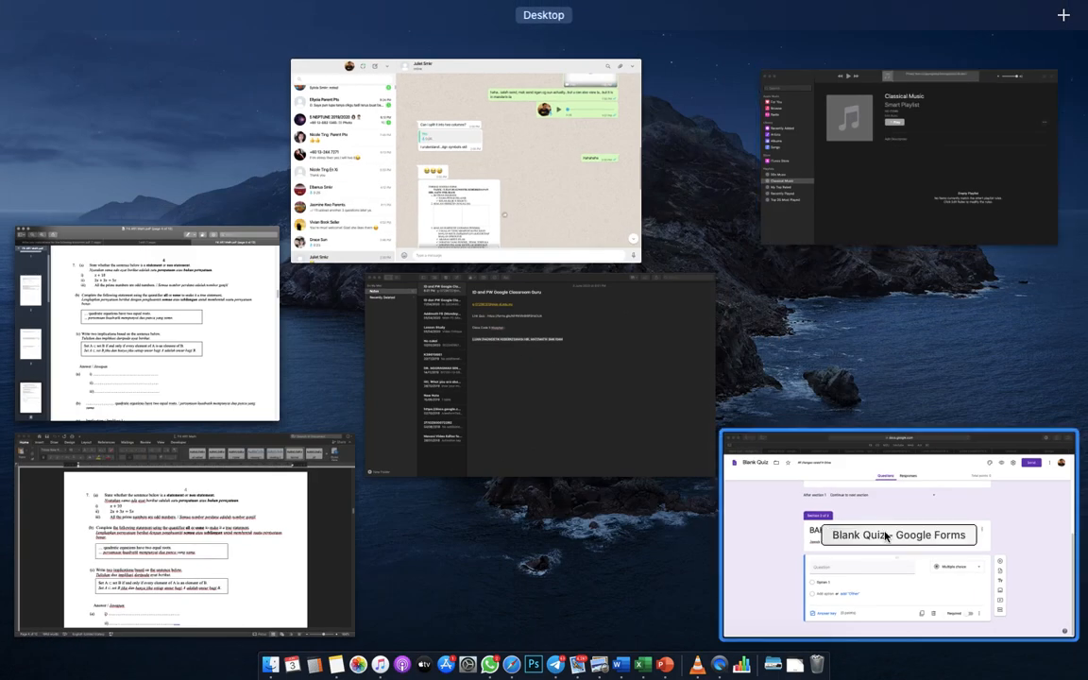
# Upload the question 7(a) screenshot as the BAHAGIAN A question's image, retrying after an upload error.
pyautogui.click(886, 536)
pyautogui.moveTo(682, 430)
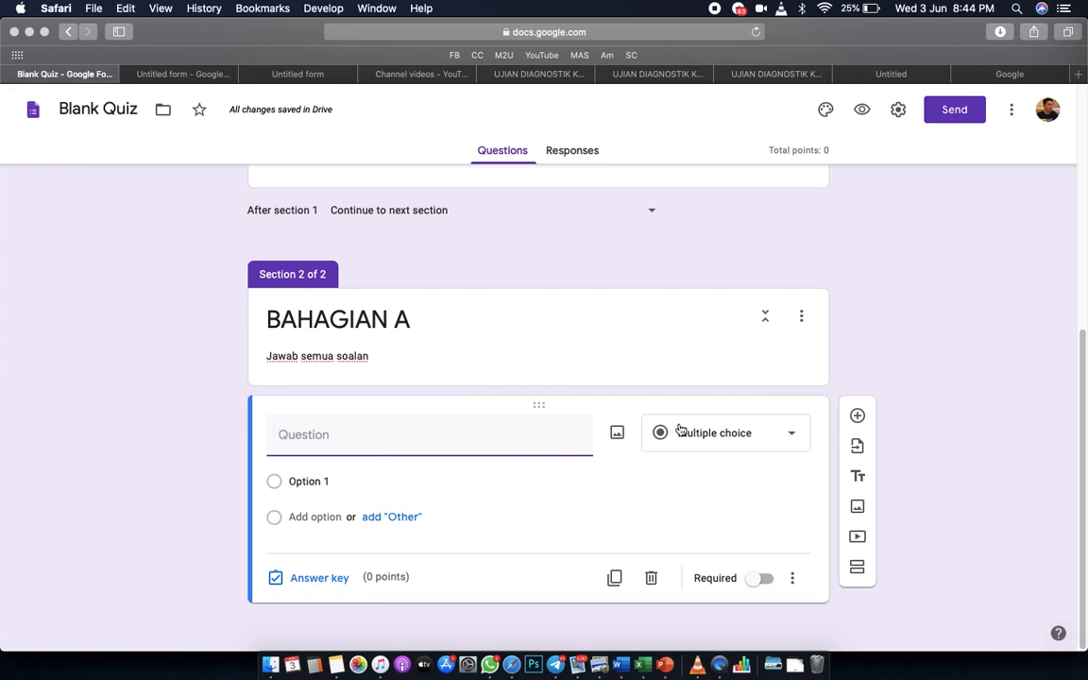
pyautogui.click(618, 441)
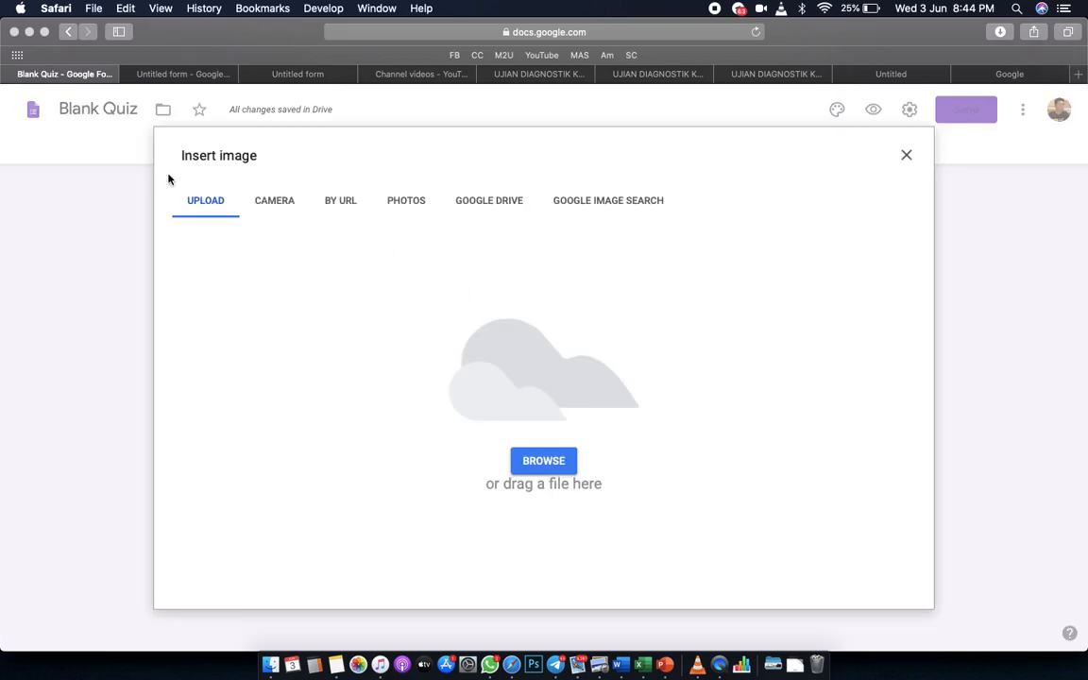
pyautogui.click(543, 462)
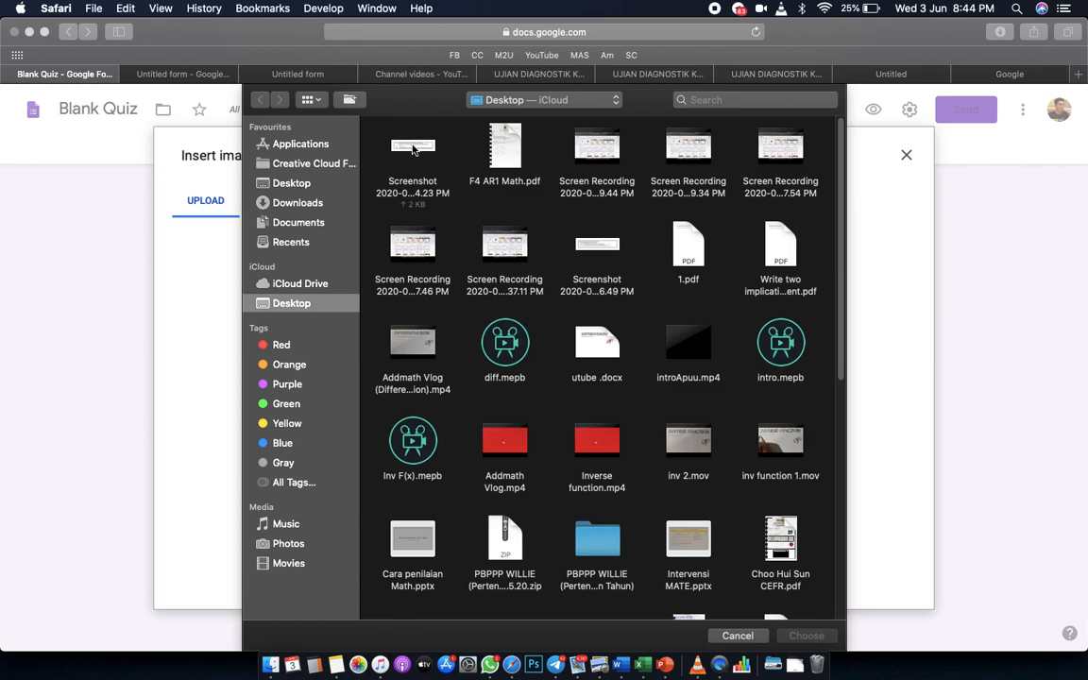
pyautogui.doubleClick(412, 149)
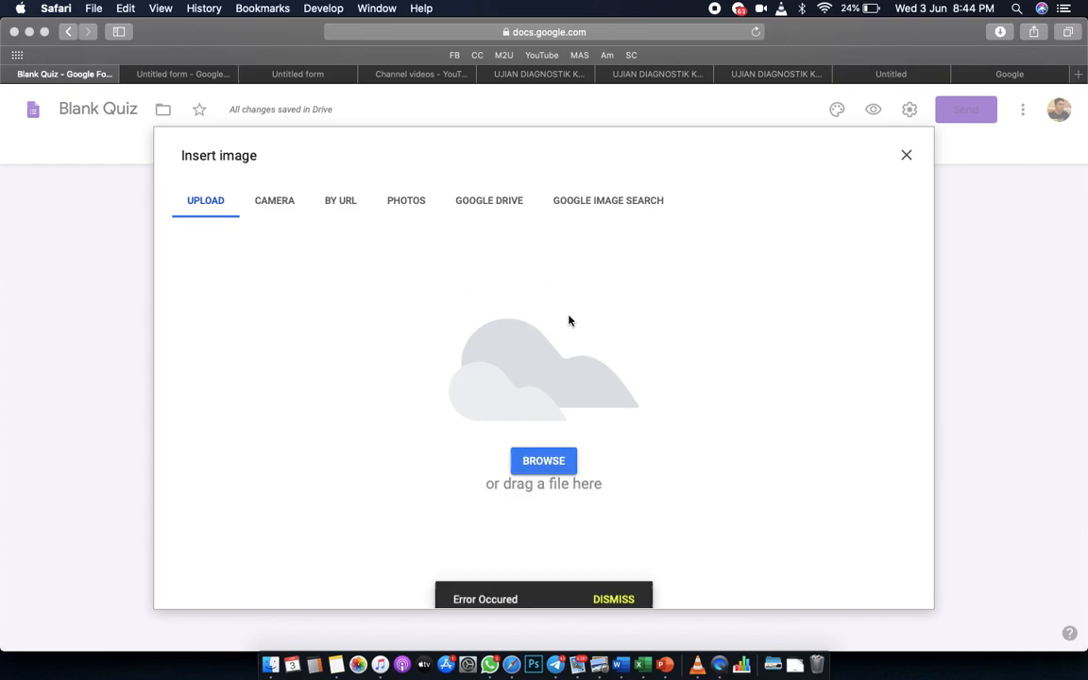
pyautogui.click(613, 591)
pyautogui.click(541, 459)
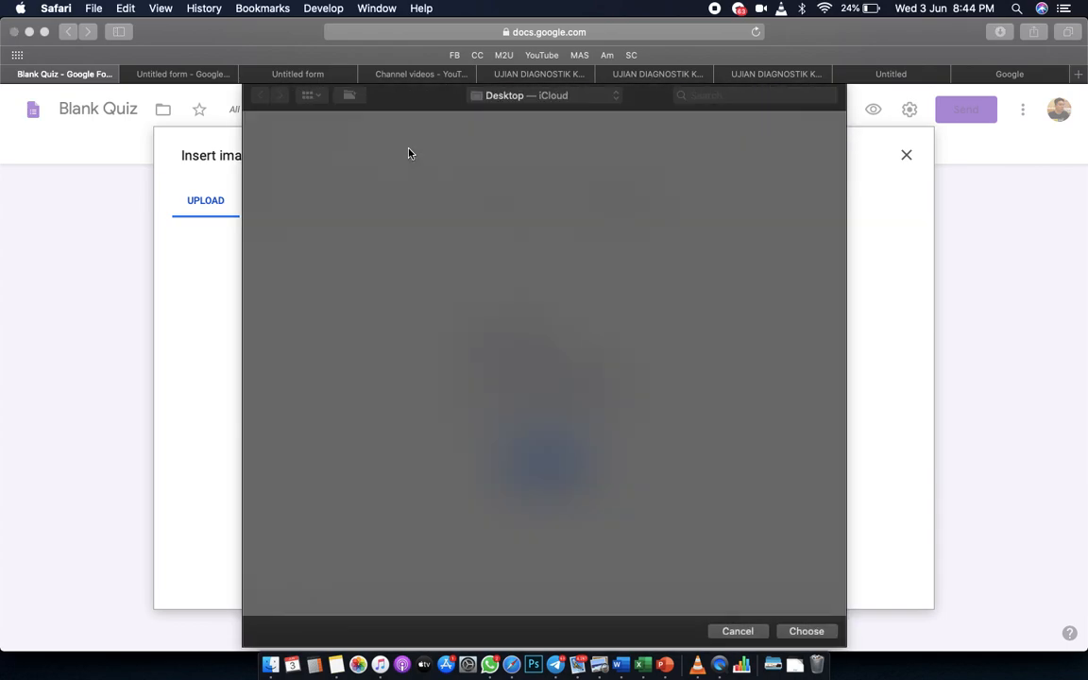
pyautogui.doubleClick(410, 154)
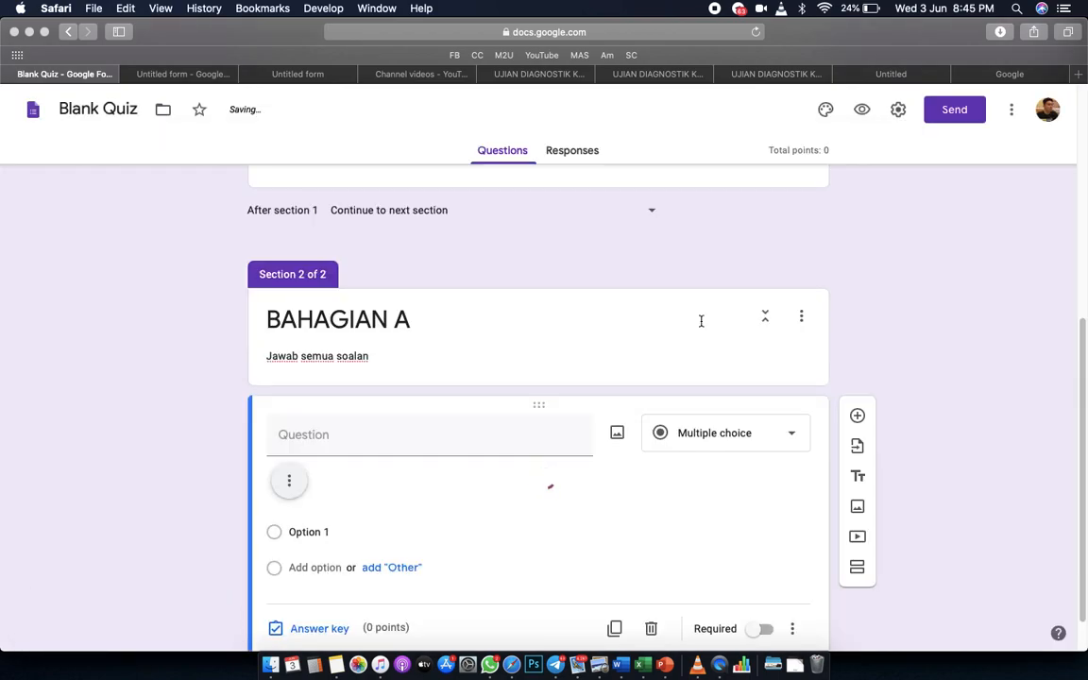
# Change the 7(a) question to Paragraph type and open its answer key.
pyautogui.scroll(-3, 799, 538)
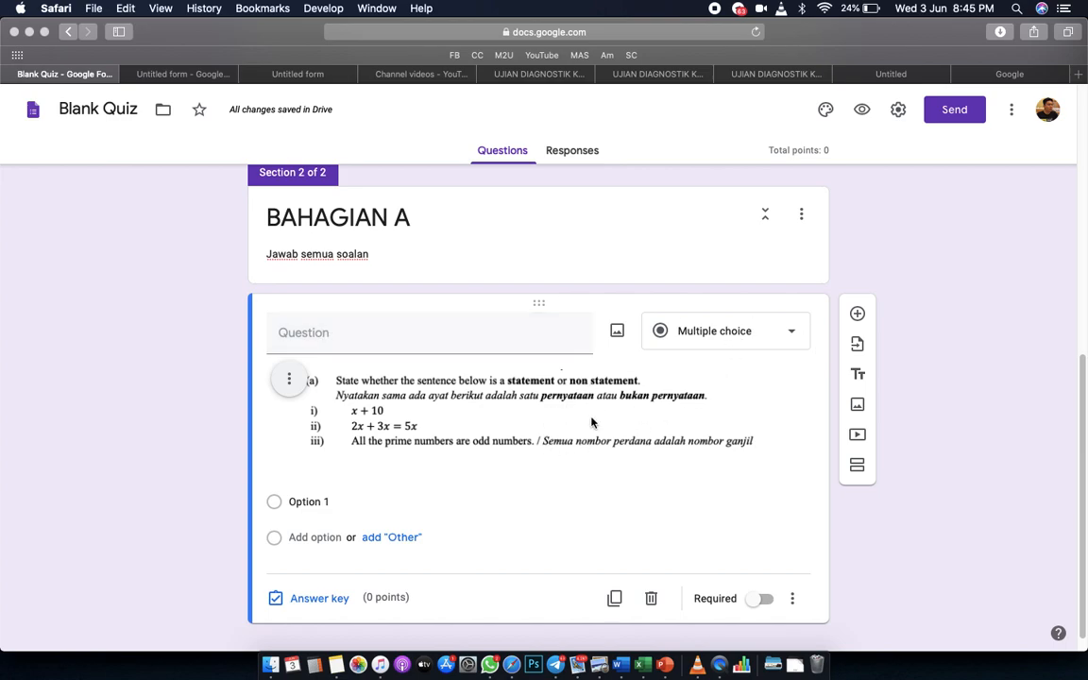
pyautogui.click(784, 332)
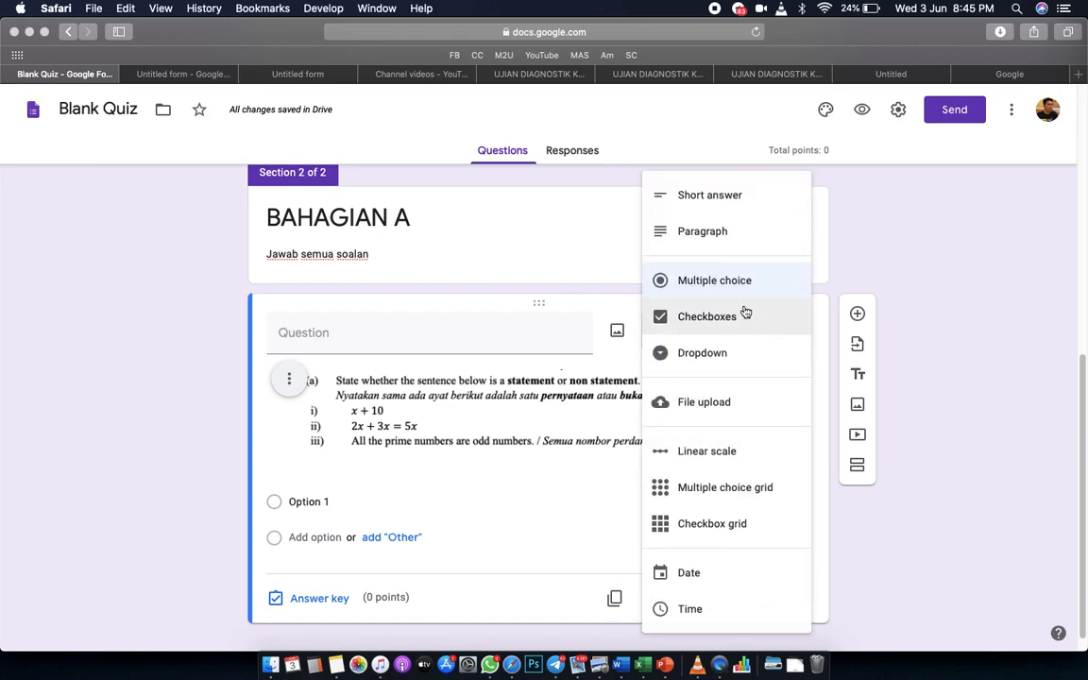
pyautogui.click(709, 232)
pyautogui.scroll(-2, 555, 514)
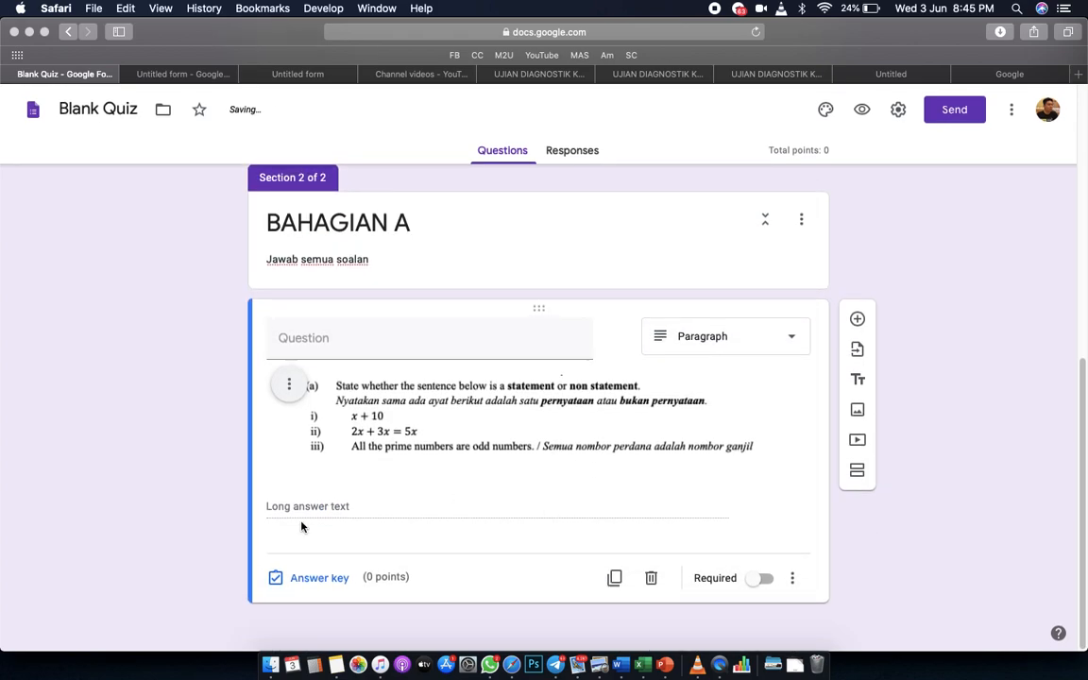
pyautogui.click(312, 584)
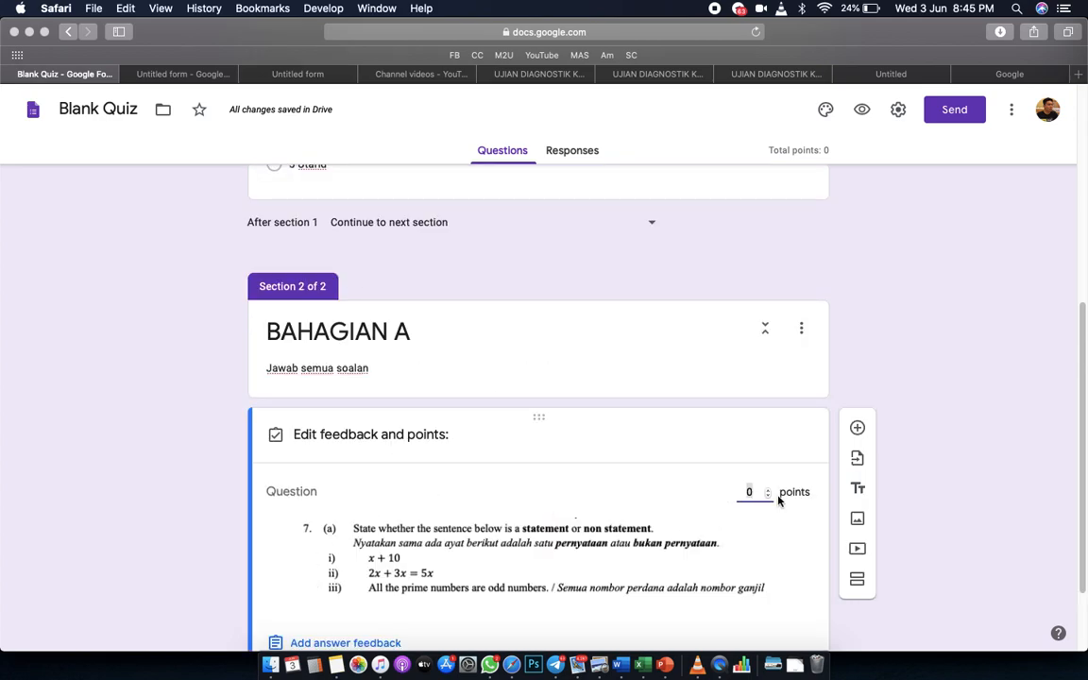
# Make the 7(a) question worth 3 points and required, then add a new question below.
pyautogui.scroll(-1, 780, 493)
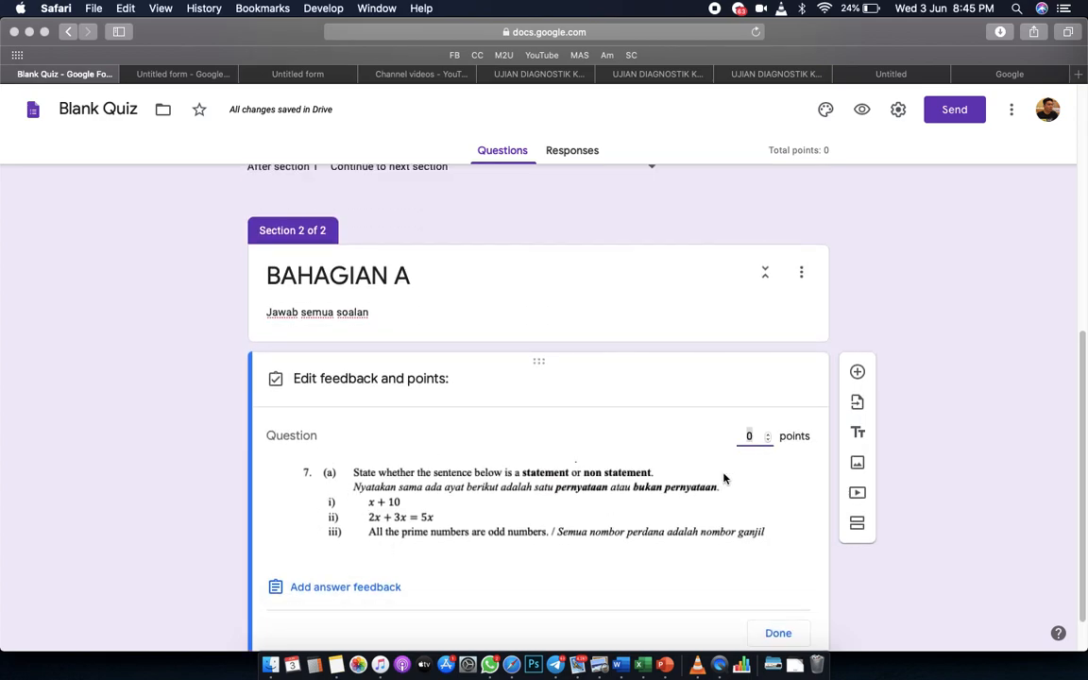
pyautogui.write('2')
pyautogui.scroll(-1, 770, 559)
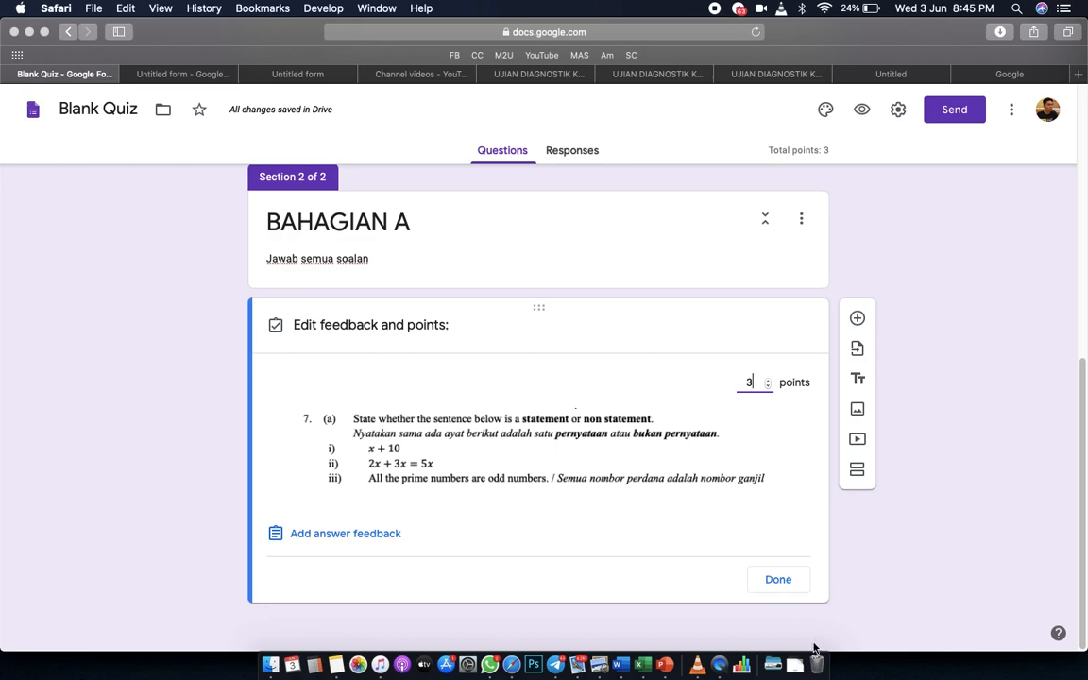
pyautogui.click(774, 583)
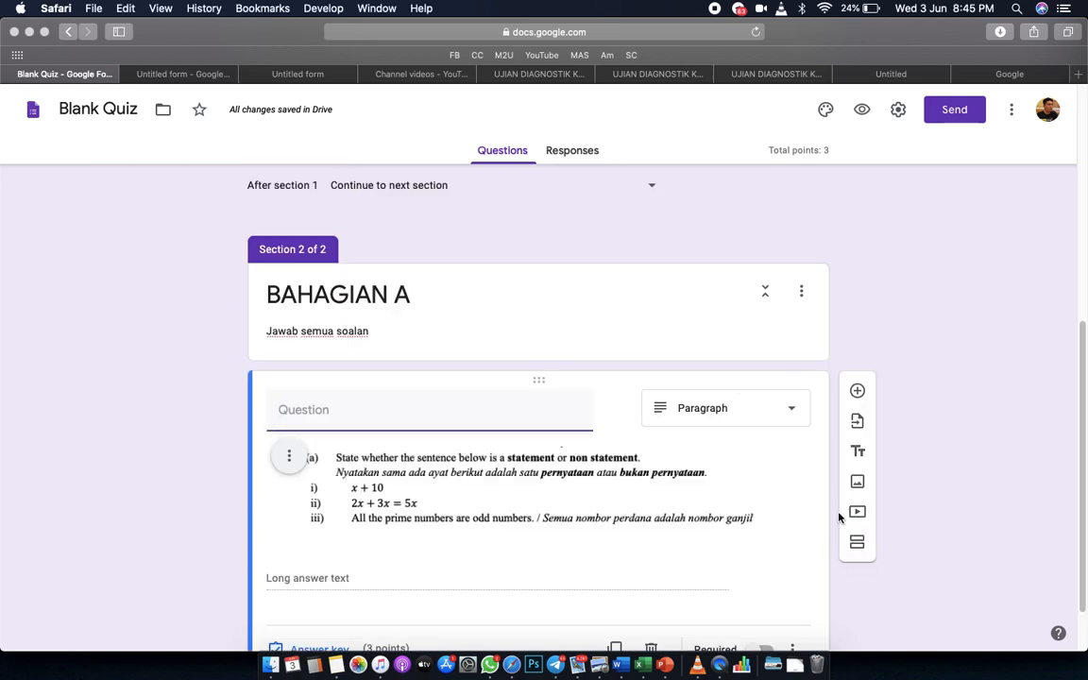
pyautogui.click(761, 579)
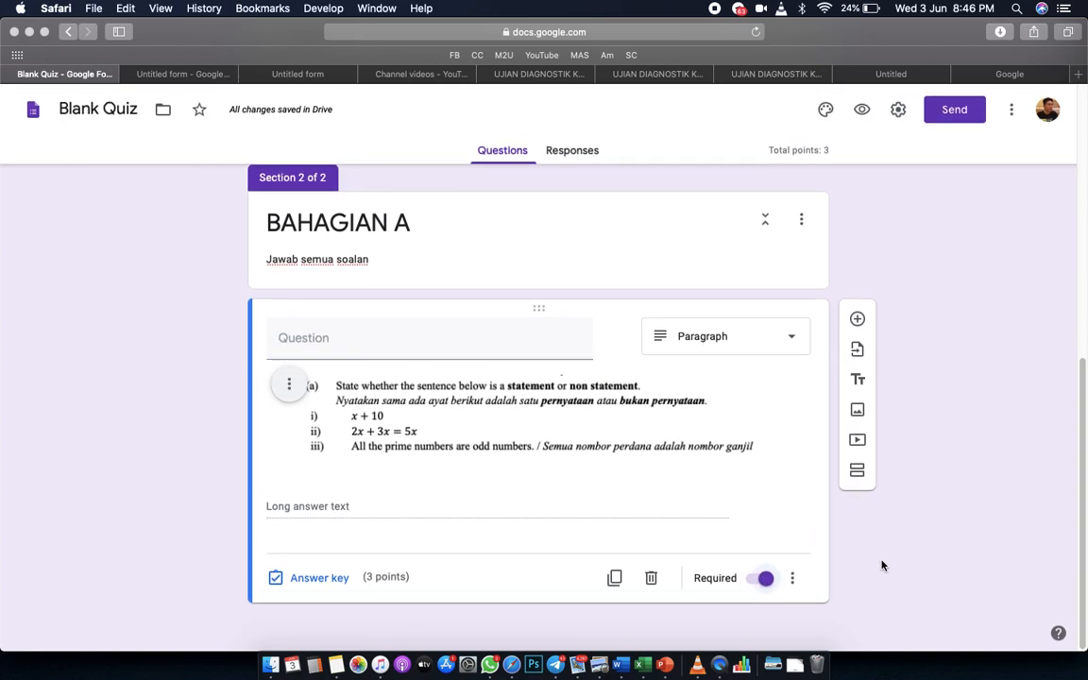
pyautogui.click(857, 320)
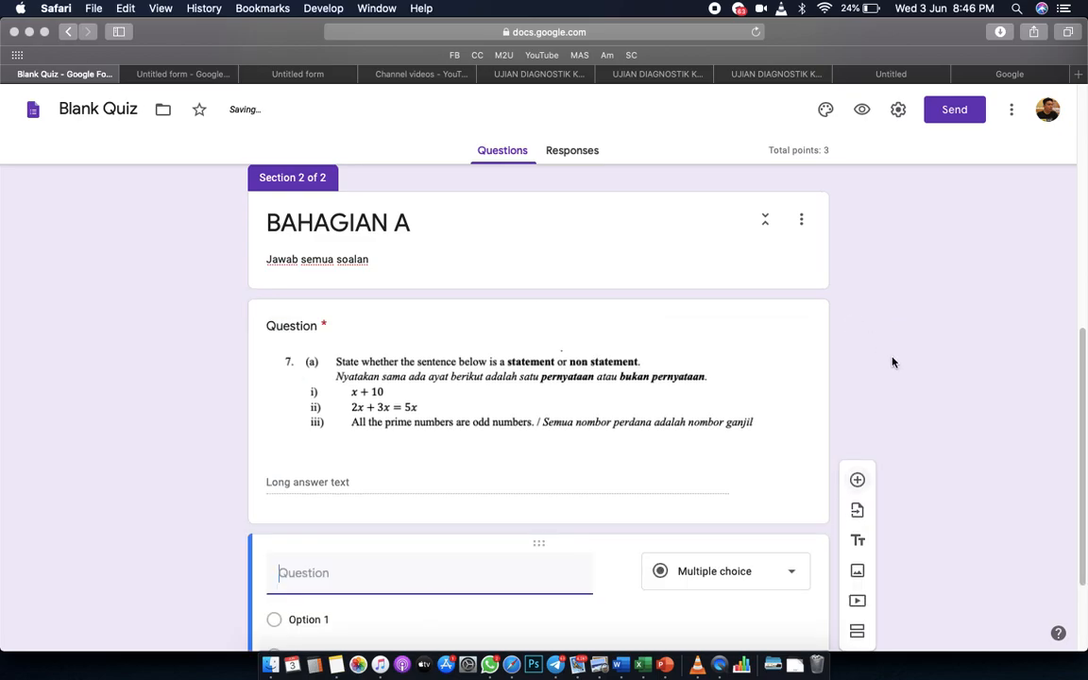
pyautogui.hotkey('ctrl', 'Up')
# Screenshot question 7(b) from the PDF and start inserting an image into the new quiz question.
pyautogui.click(178, 293)
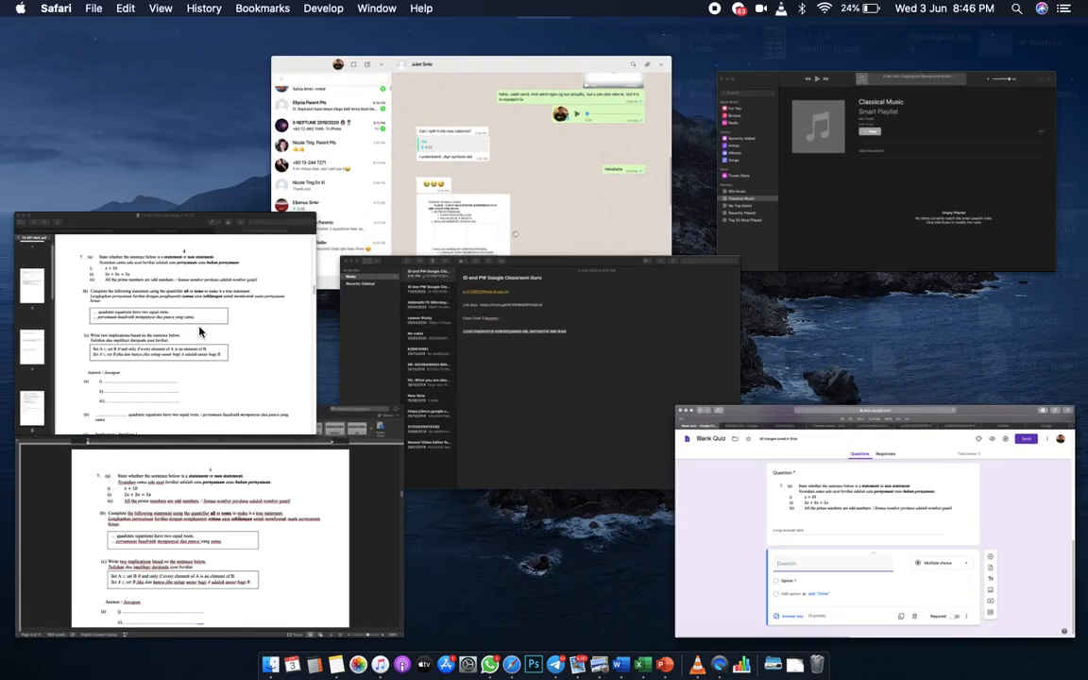
pyautogui.press('super+shift+4')
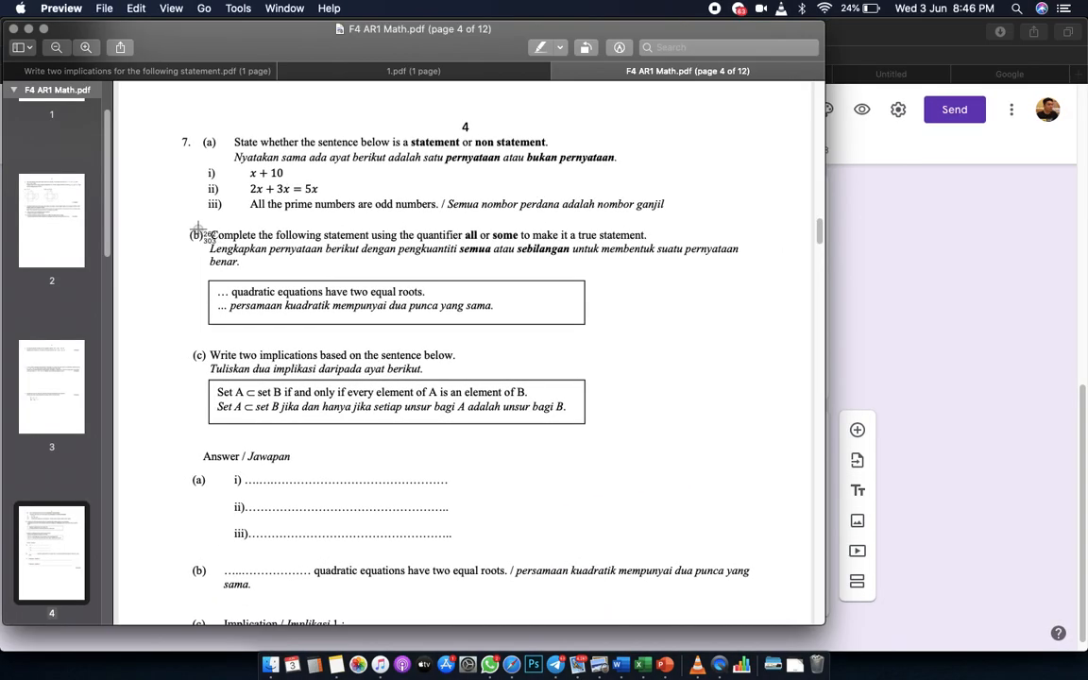
pyautogui.moveTo(184, 224); pyautogui.dragTo(755, 336)
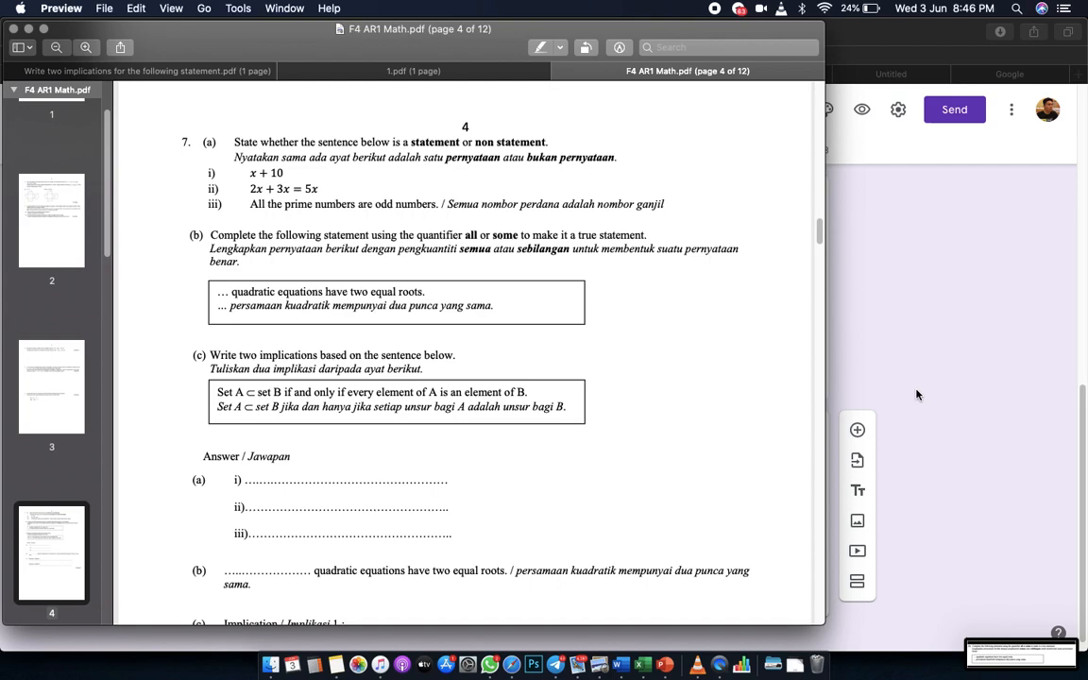
pyautogui.click(917, 395)
pyautogui.click(618, 450)
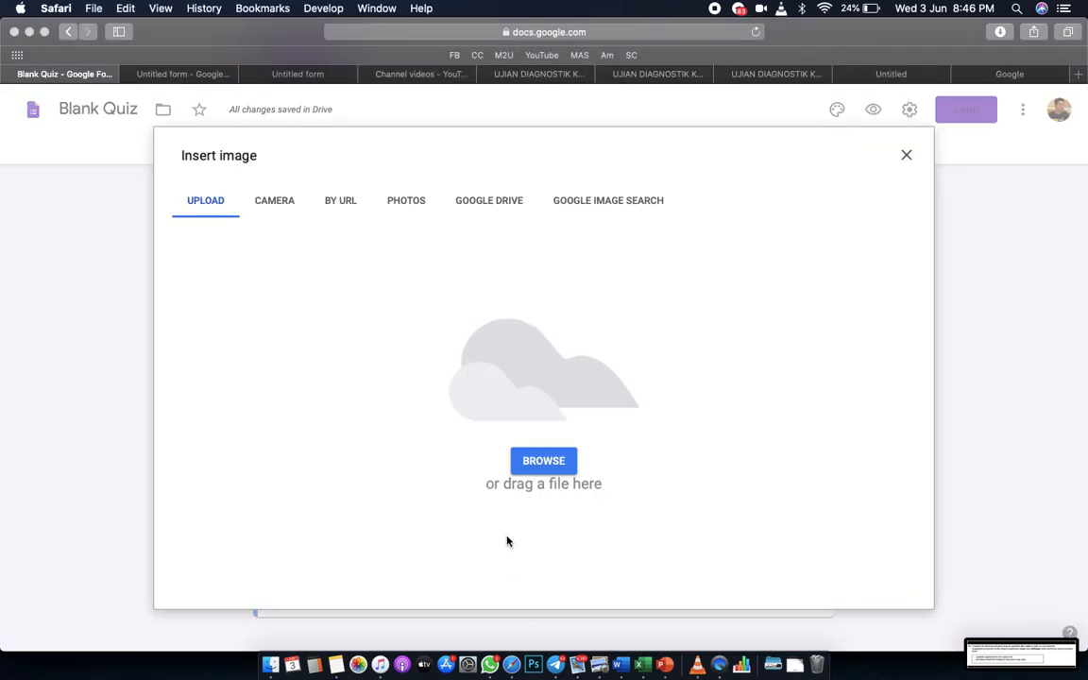
# Upload the question 7(b) screenshot as the new question's image.
pyautogui.click(540, 463)
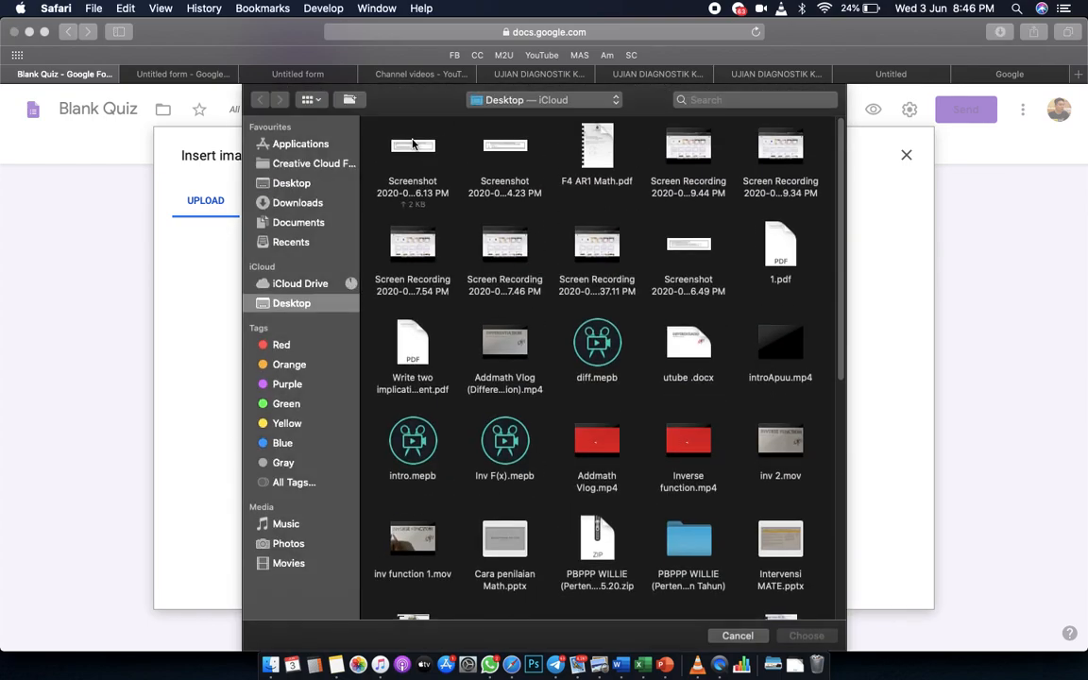
pyautogui.doubleClick(410, 149)
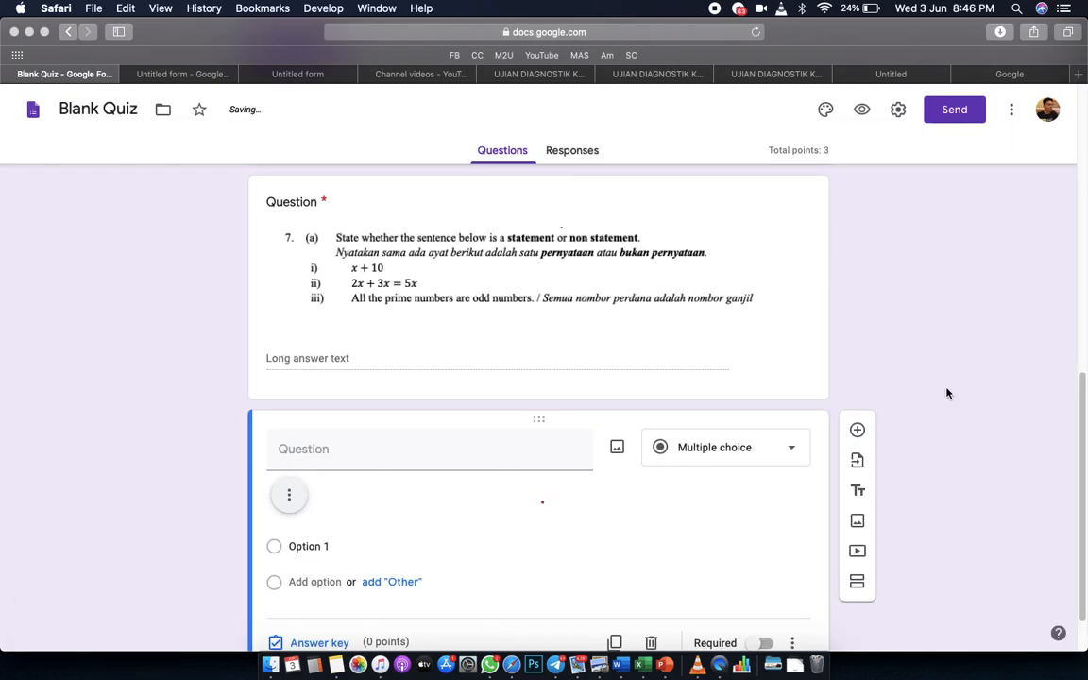
pyautogui.scroll(-4, 948, 393)
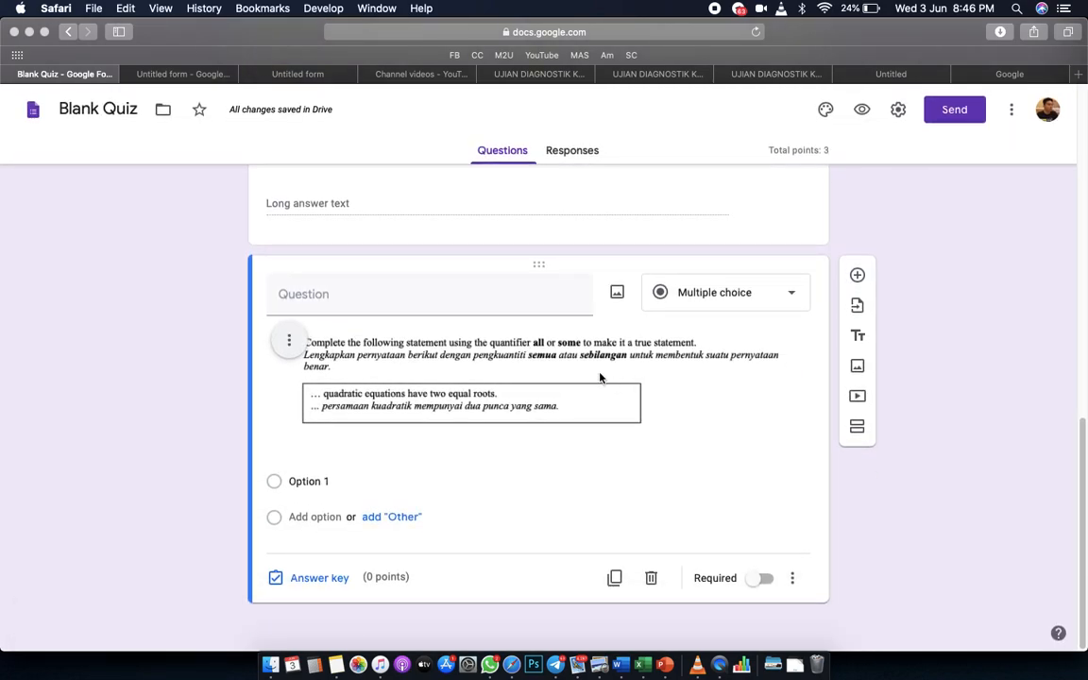
pyautogui.scroll(5, 600, 378)
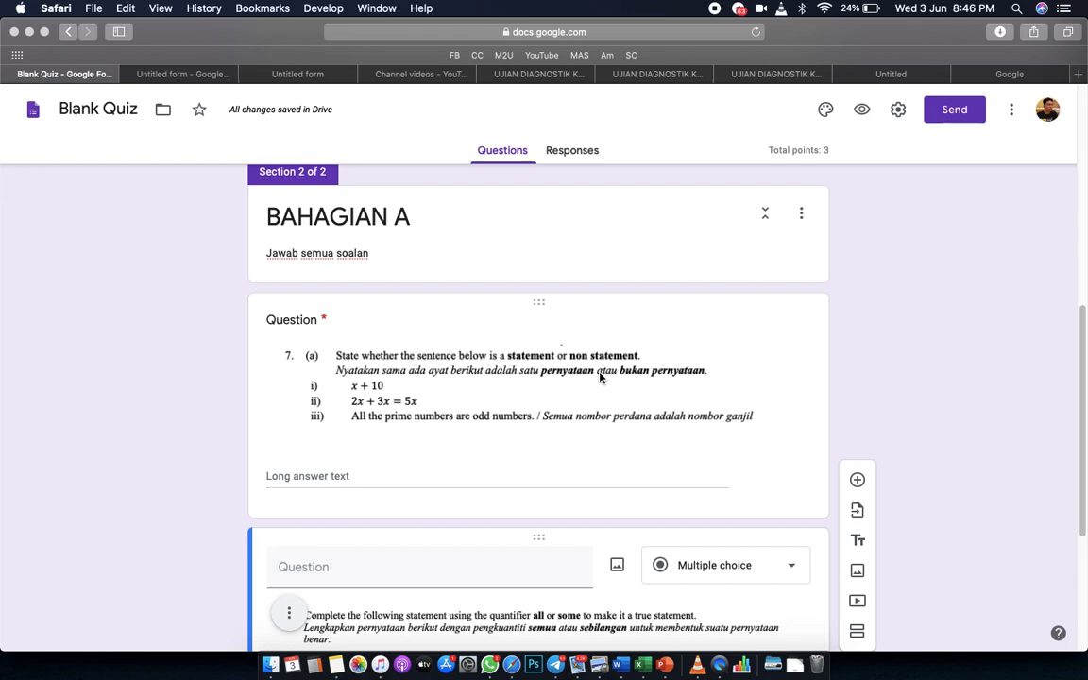
pyautogui.scroll(-5, 600, 376)
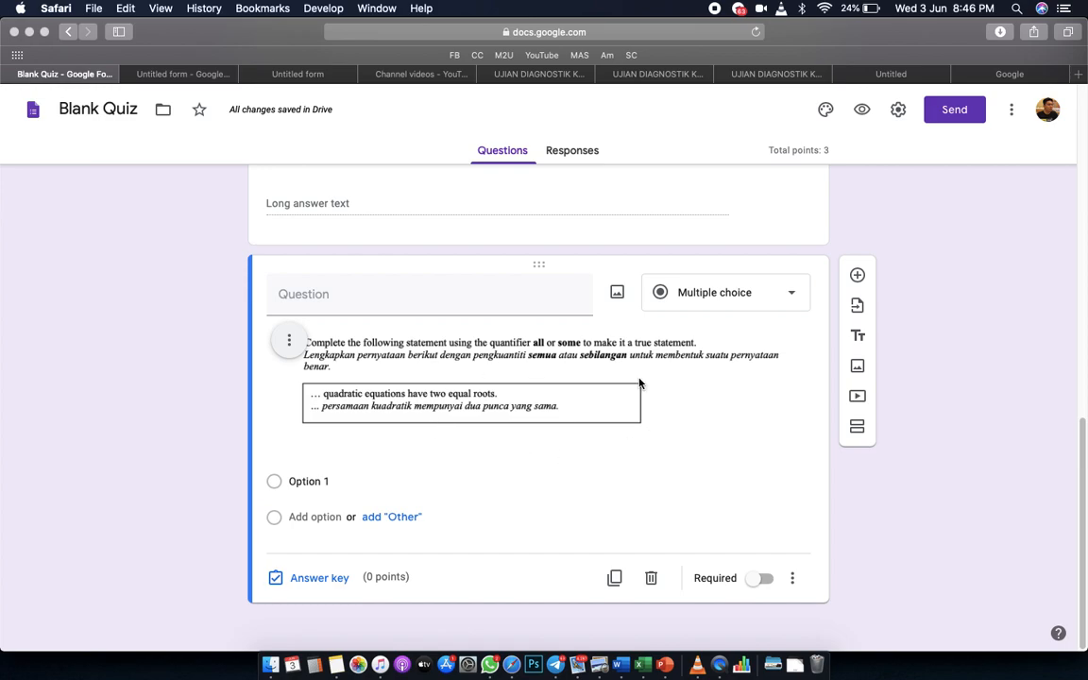
# Make the 7(b) quantifier question a Paragraph question worth 1 point.
pyautogui.click(688, 292)
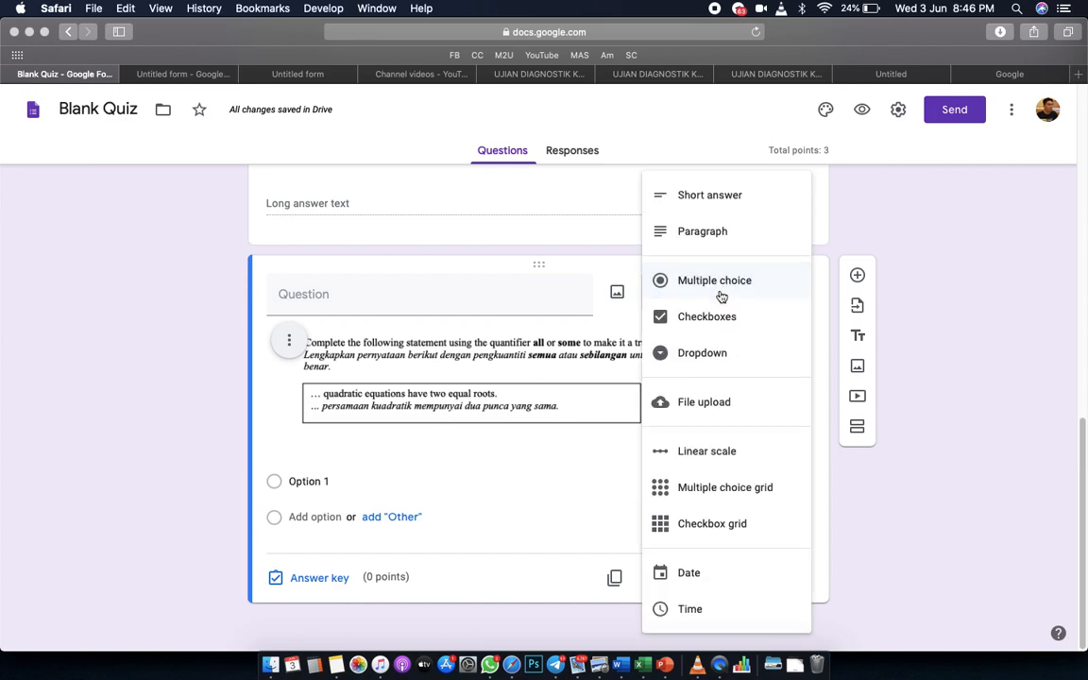
pyautogui.click(718, 231)
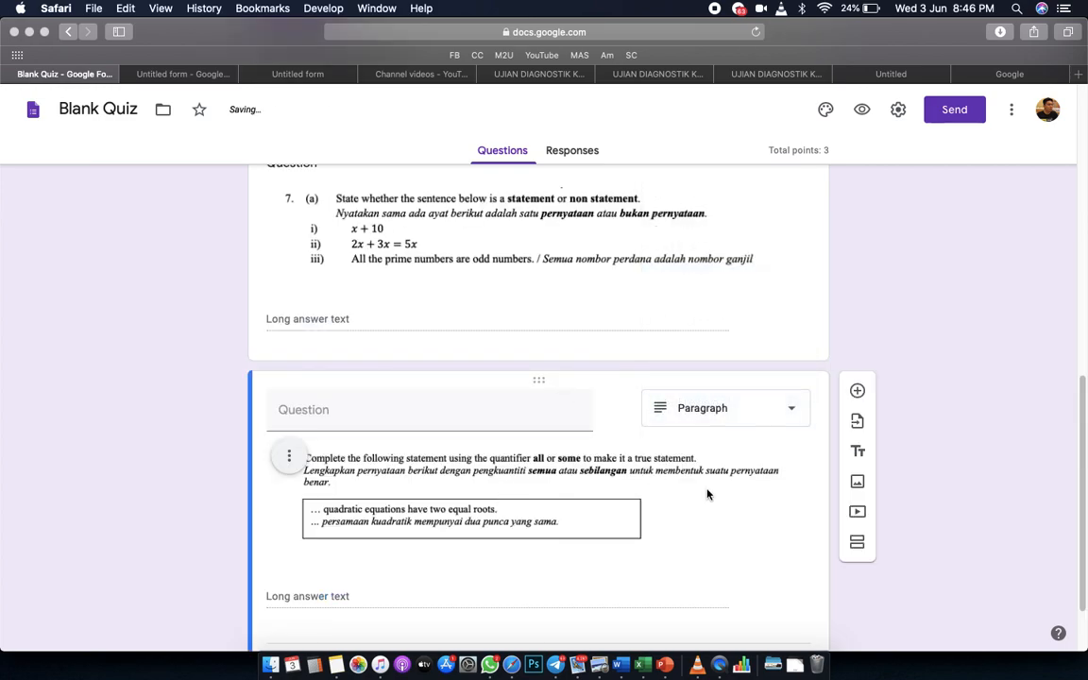
pyautogui.scroll(-2, 647, 447)
pyautogui.click(336, 578)
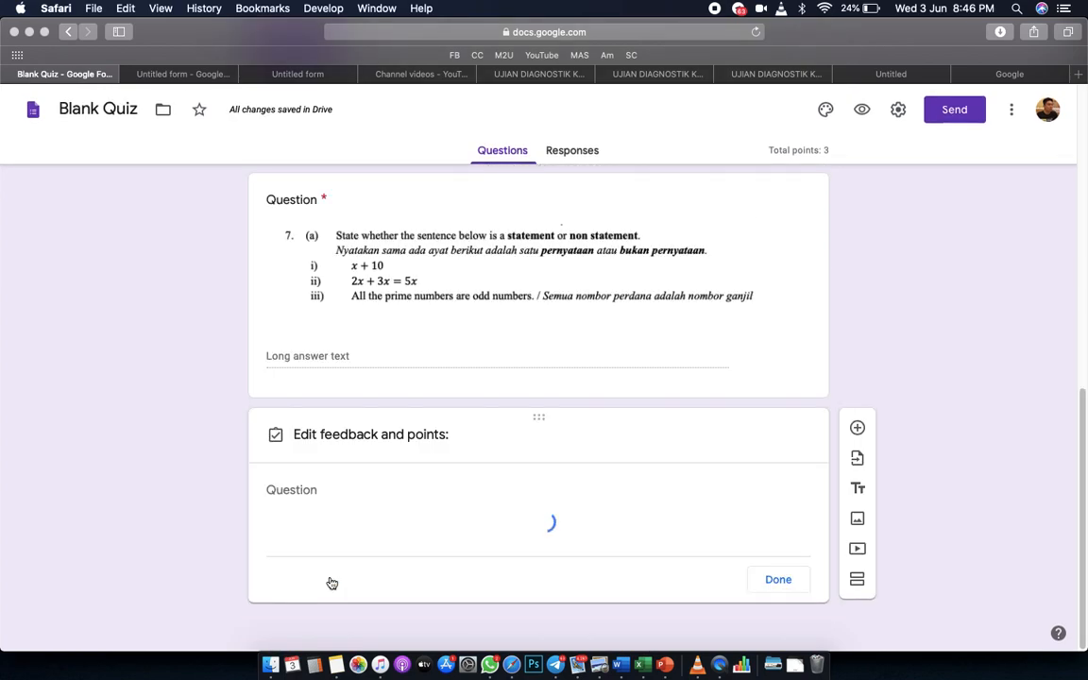
pyautogui.click(768, 490)
pyautogui.scroll(-2, 939, 542)
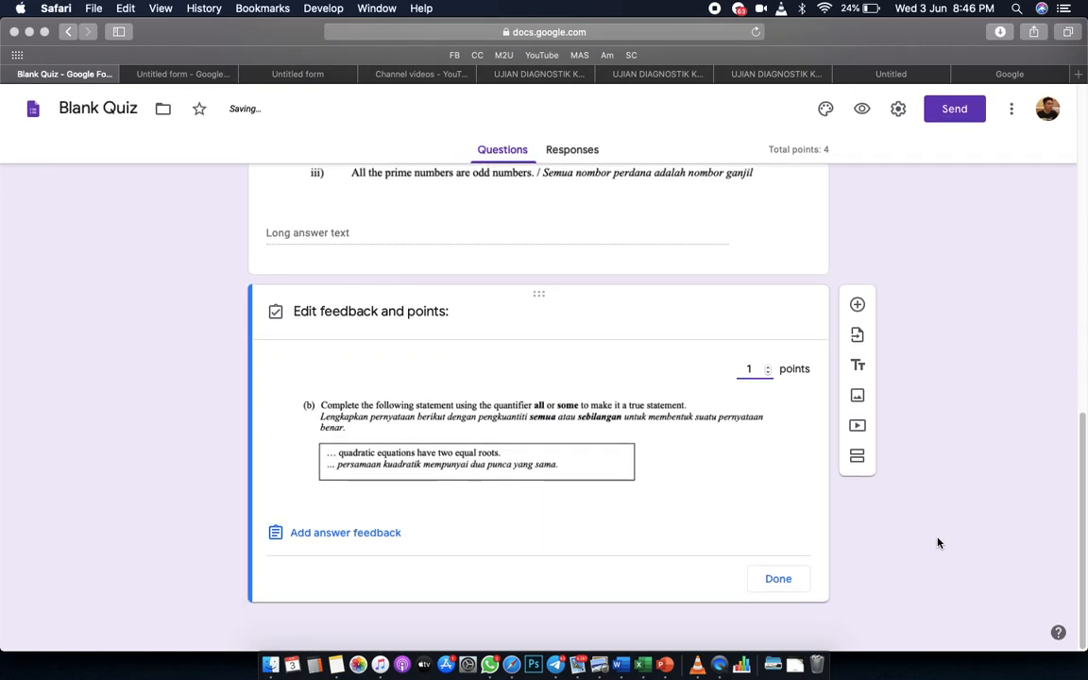
pyautogui.click(779, 580)
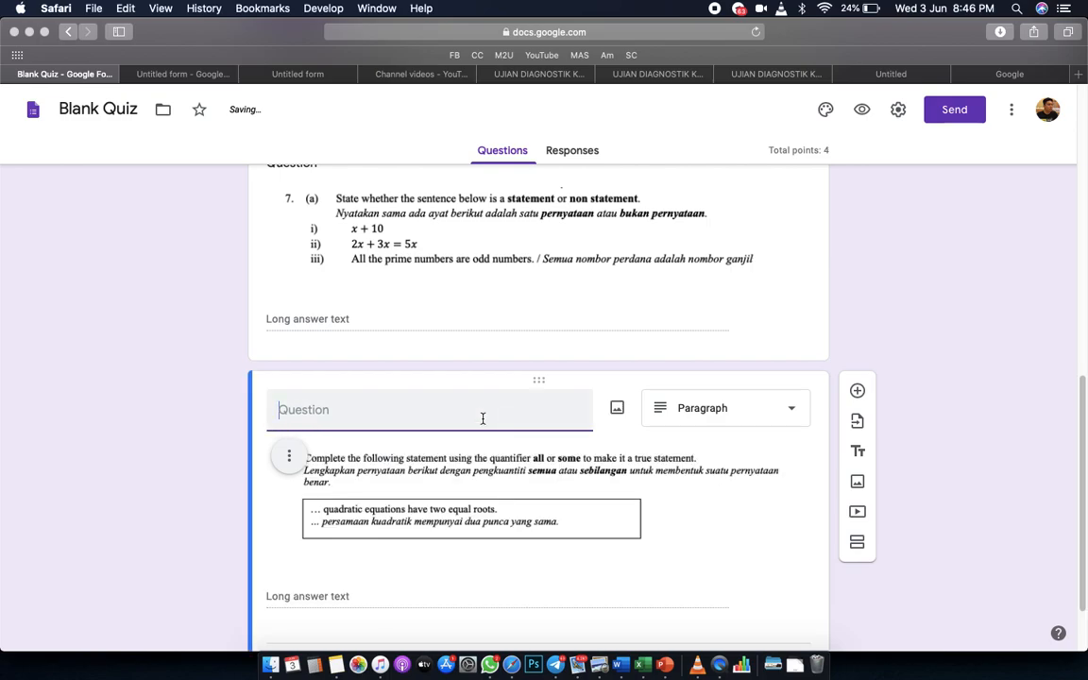
pyautogui.scroll(-2, 666, 475)
# Add a new question, then screenshot item (c) and its boxed statement from the math PDF in Preview.
pyautogui.click(855, 294)
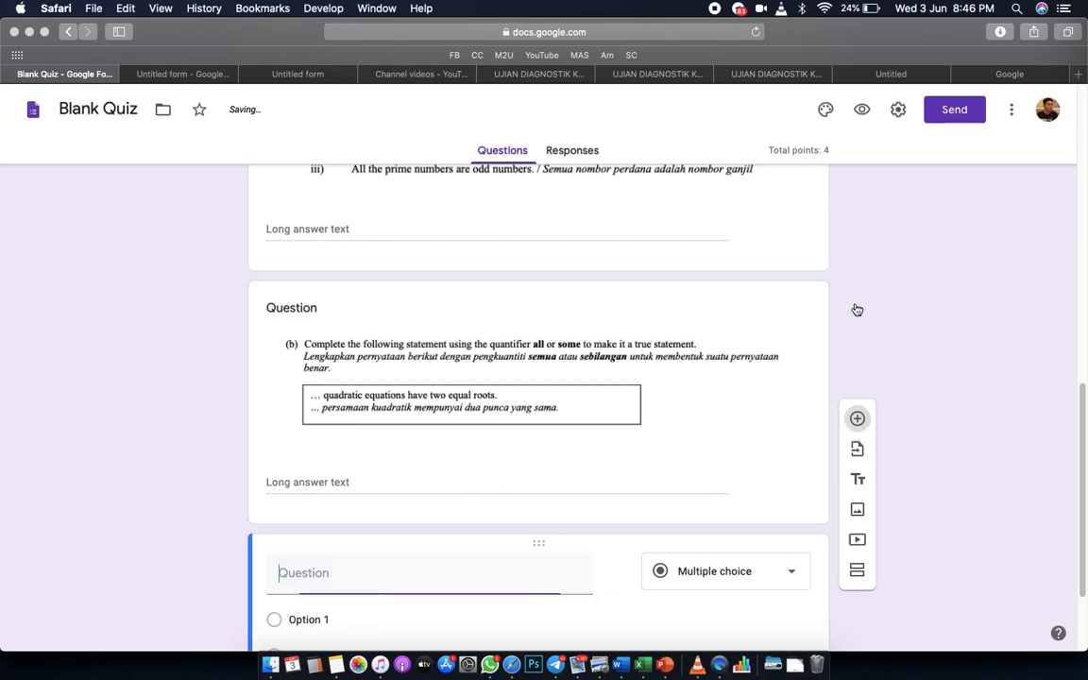
pyautogui.hotkey('ctrl', 'Up')
pyautogui.click(269, 335)
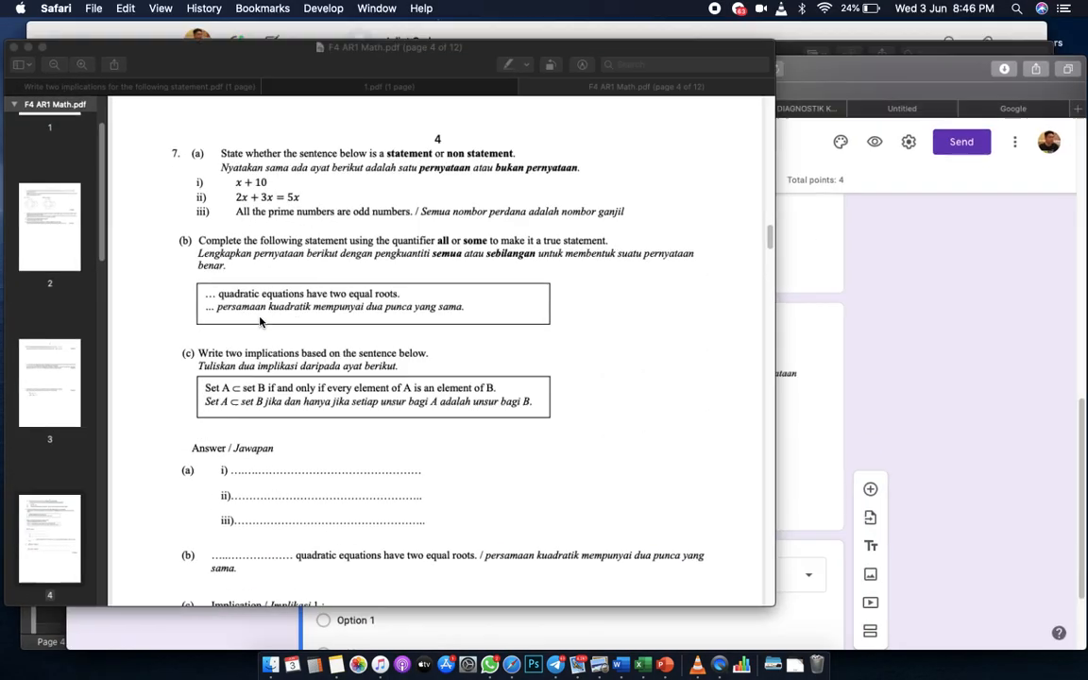
pyautogui.press('super+shift+4')
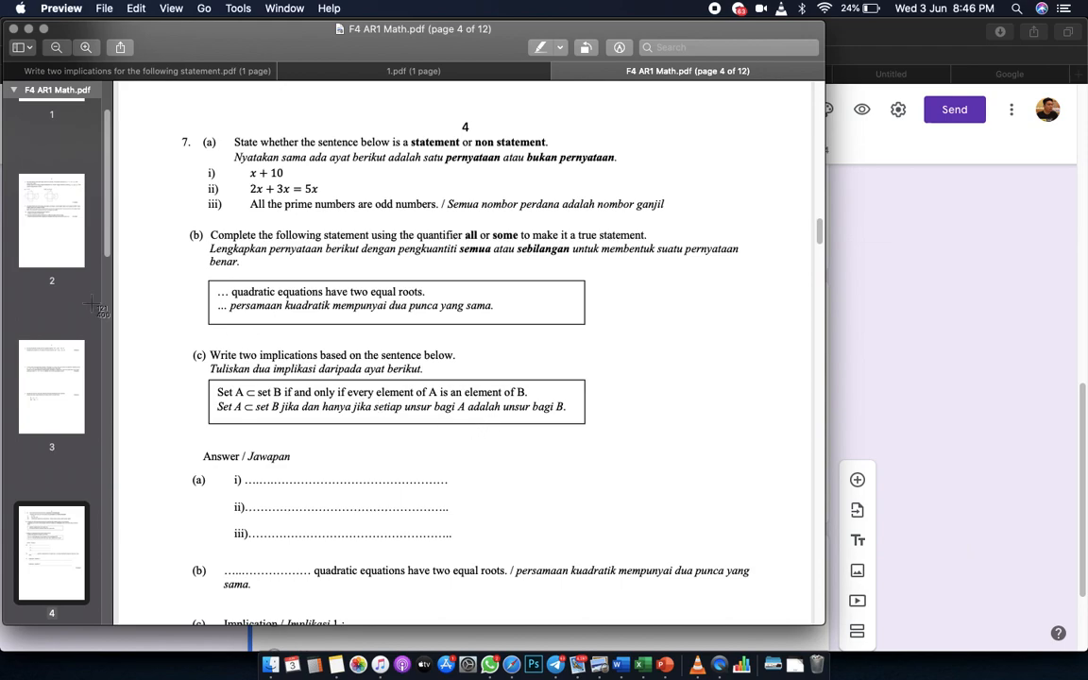
pyautogui.moveTo(187, 342); pyautogui.dragTo(617, 412)
# Back in the quiz, bring up image upload for the new question.
pyautogui.click(1015, 511)
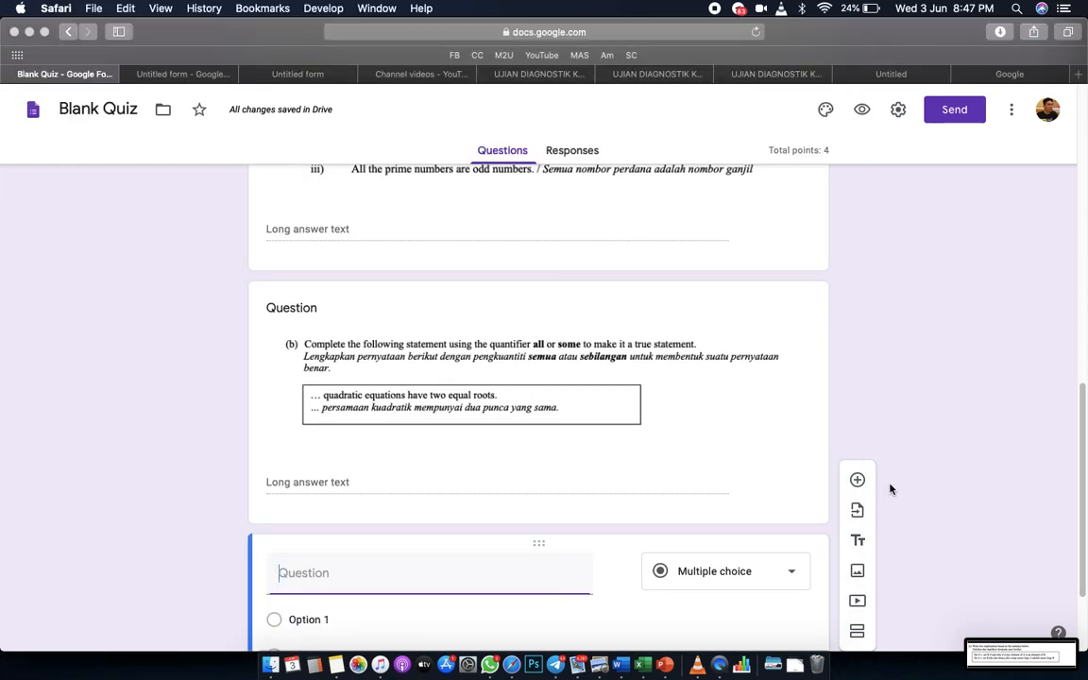
pyautogui.scroll(-2, 668, 477)
pyautogui.click(618, 476)
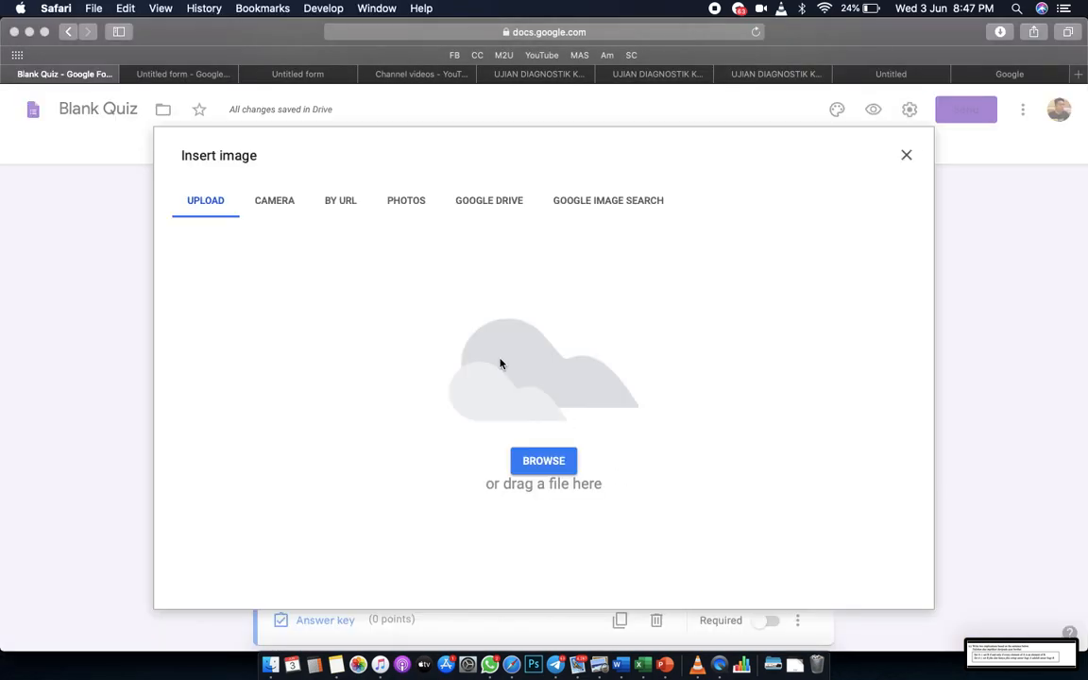
# Upload the newest screenshot of item (c) into the new question.
pyautogui.click(540, 461)
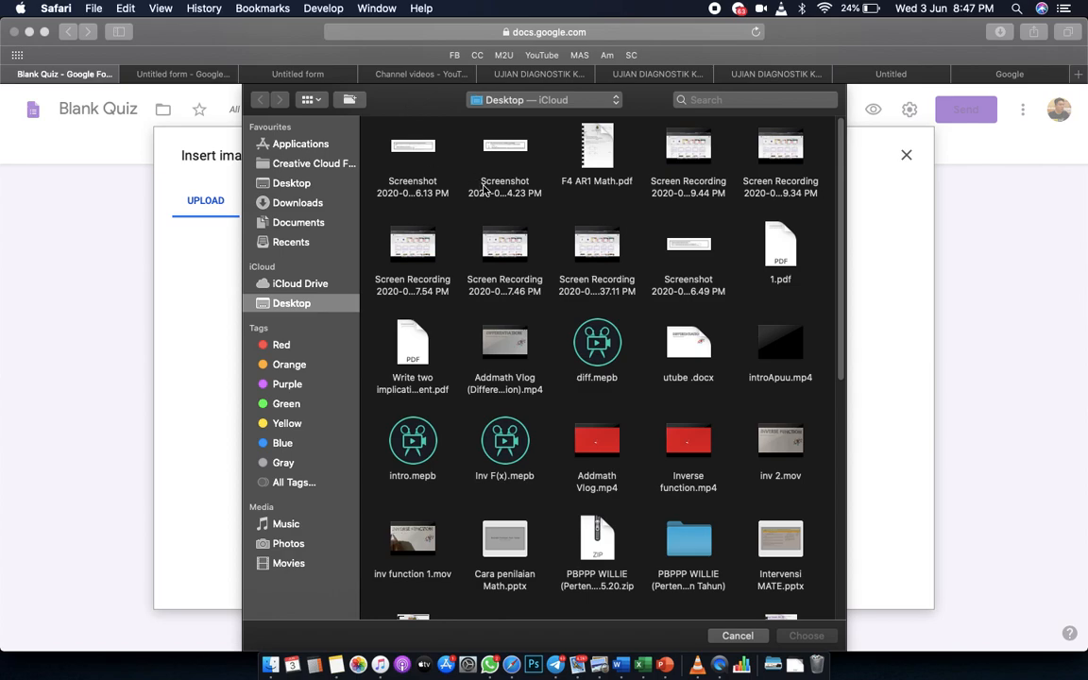
pyautogui.doubleClick(406, 151)
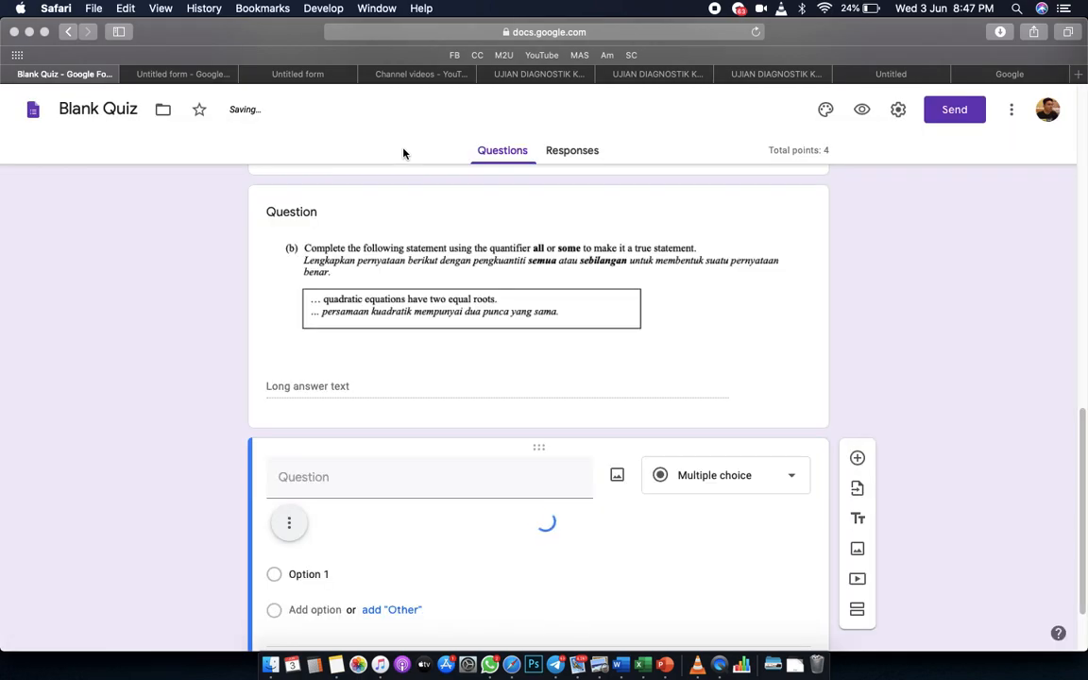
pyautogui.scroll(-3, 1004, 467)
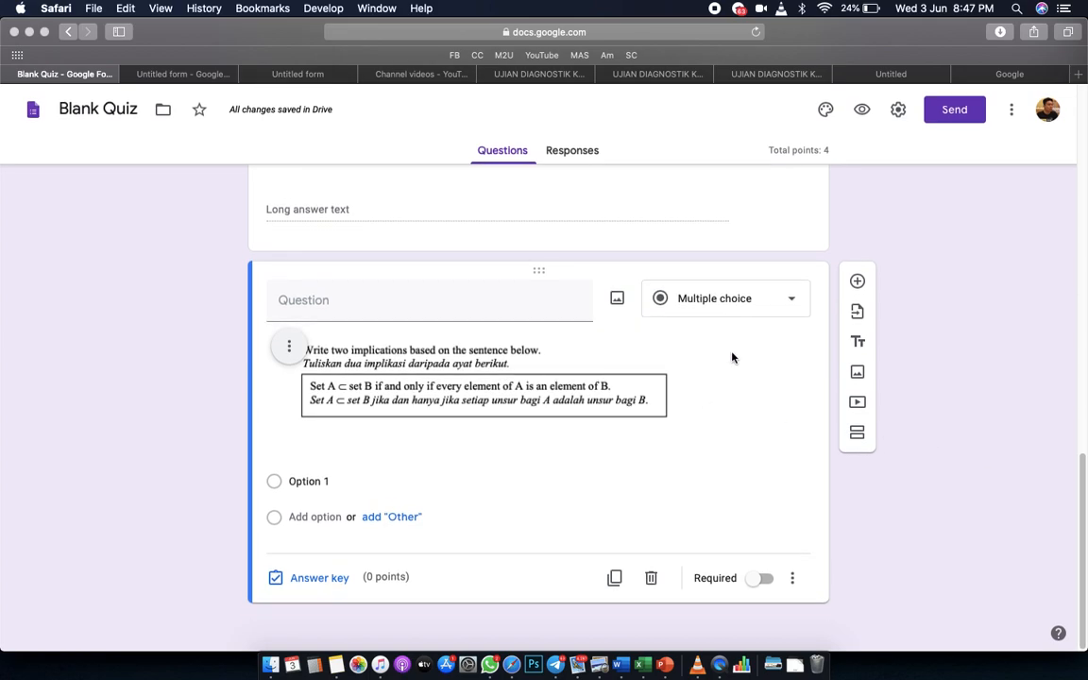
# Make the question a Paragraph answer worth 2 points in the answer key.
pyautogui.click(756, 301)
pyautogui.click(720, 234)
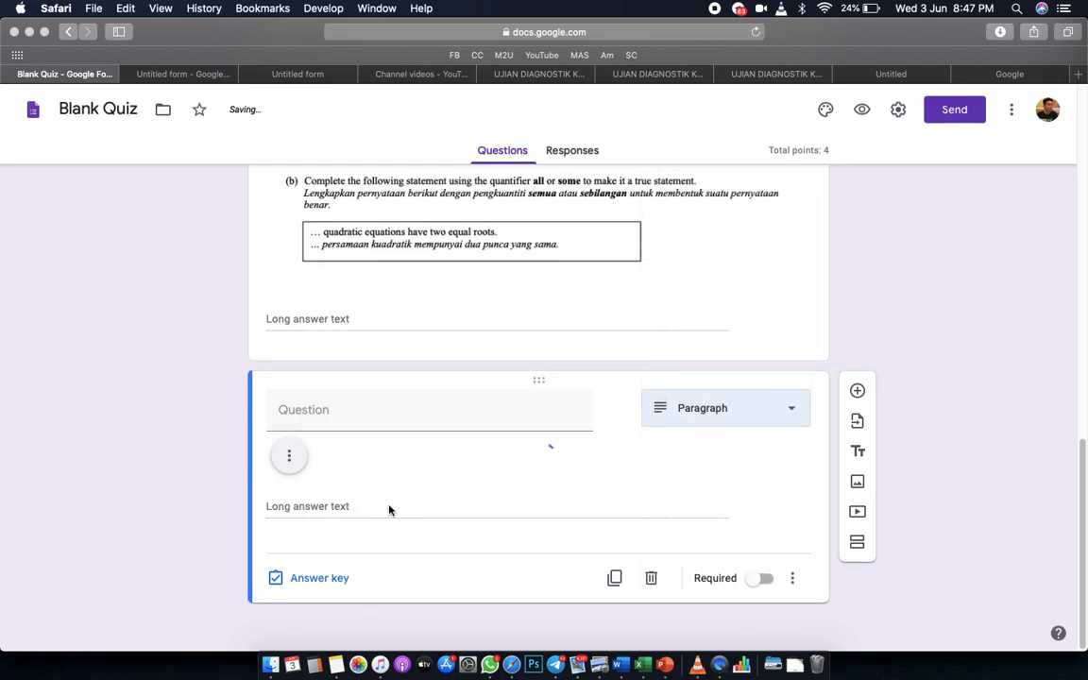
pyautogui.click(326, 577)
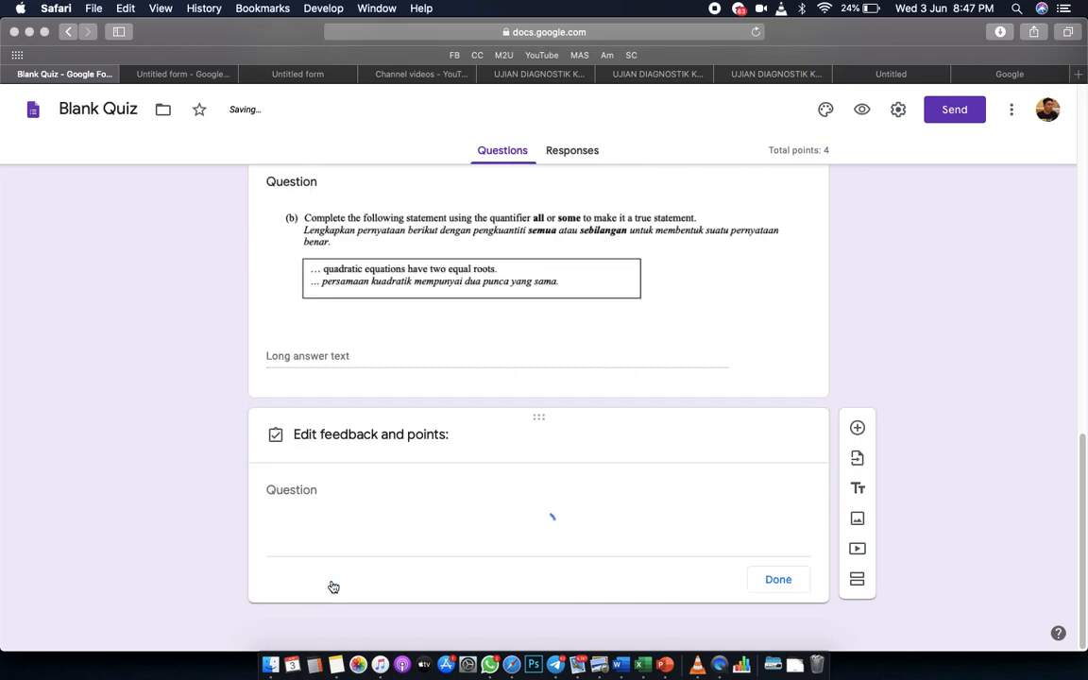
pyautogui.click(769, 489)
pyautogui.click(769, 488)
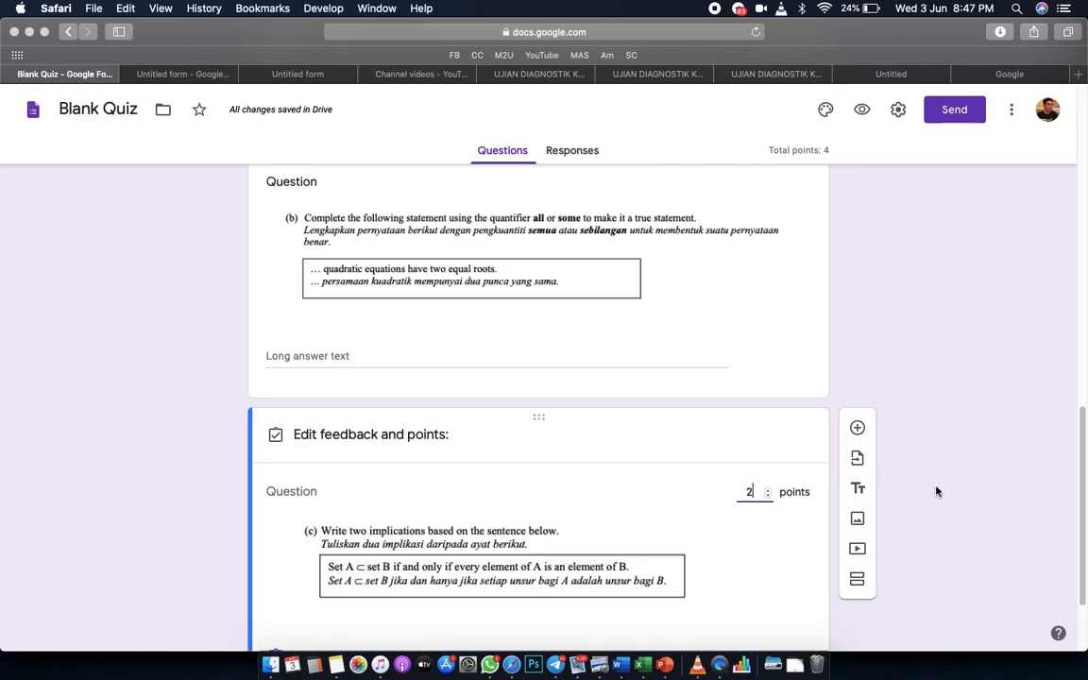
pyautogui.scroll(-3, 939, 490)
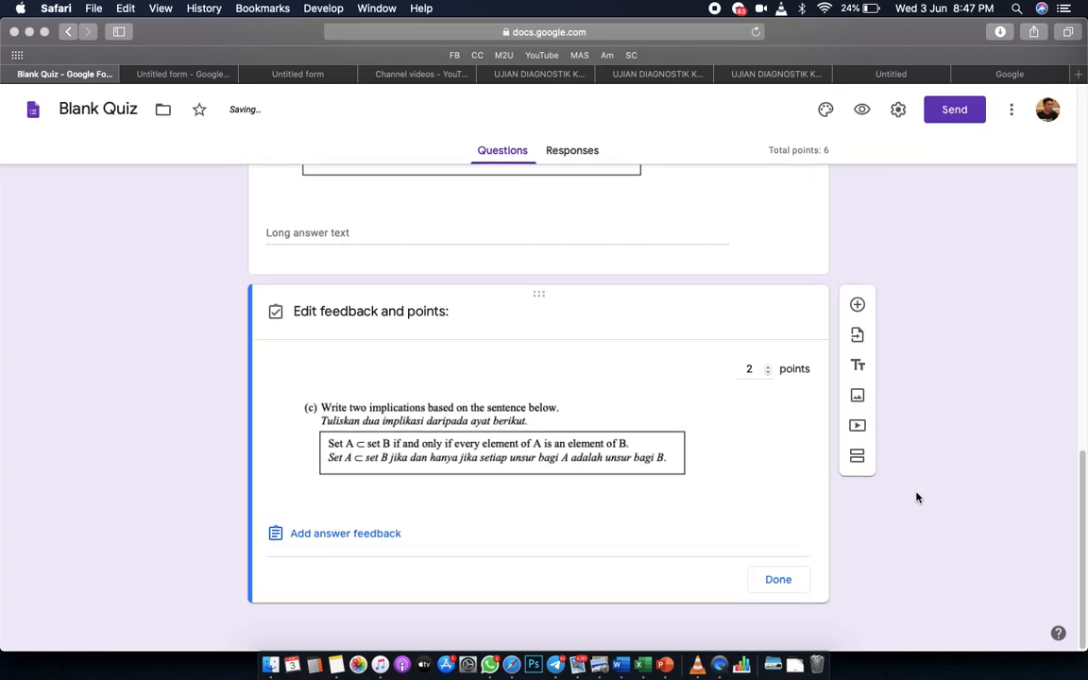
pyautogui.click(778, 580)
pyautogui.scroll(10, 945, 539)
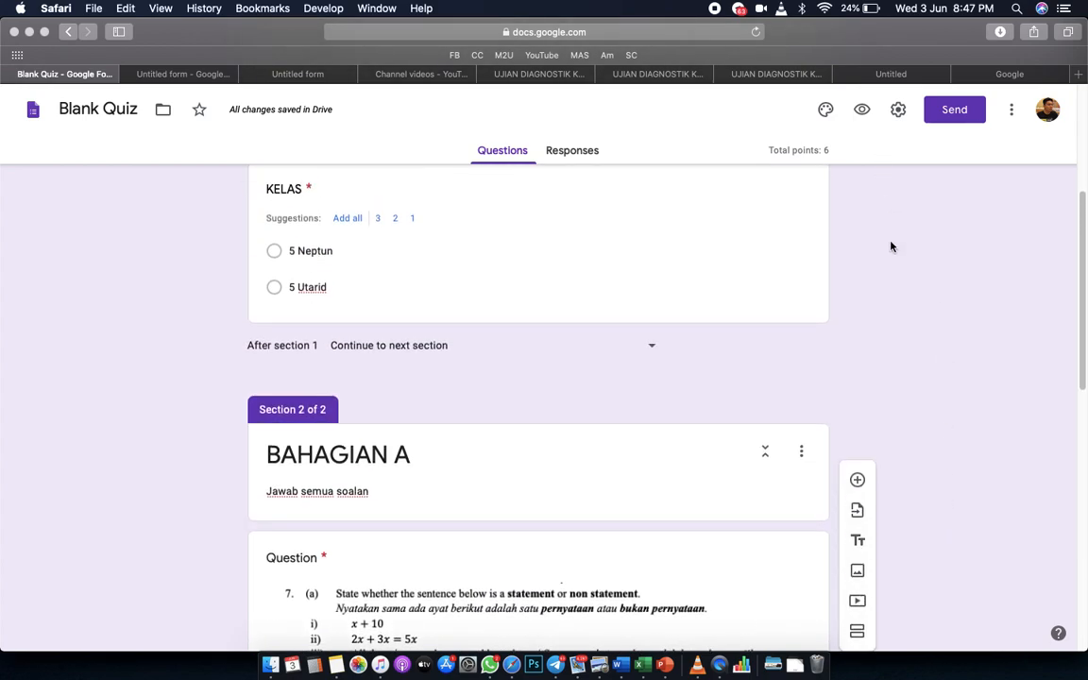
# Open the quiz's respondent preview and enter a student's name in the NAMA PENUH field.
pyautogui.click(860, 110)
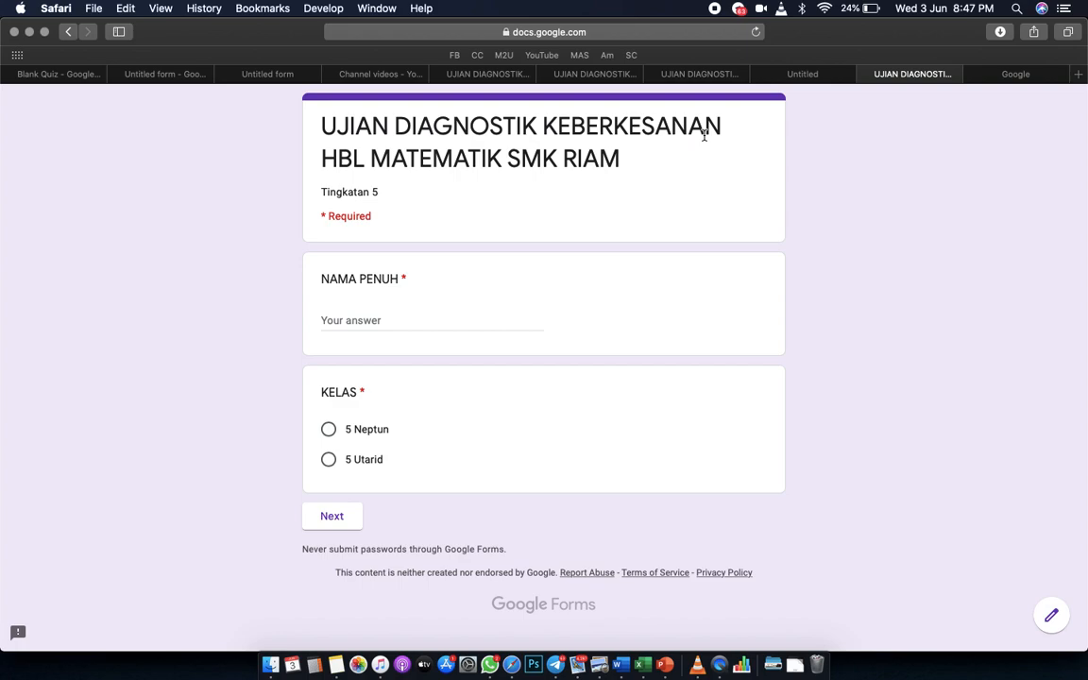
pyautogui.click(356, 323)
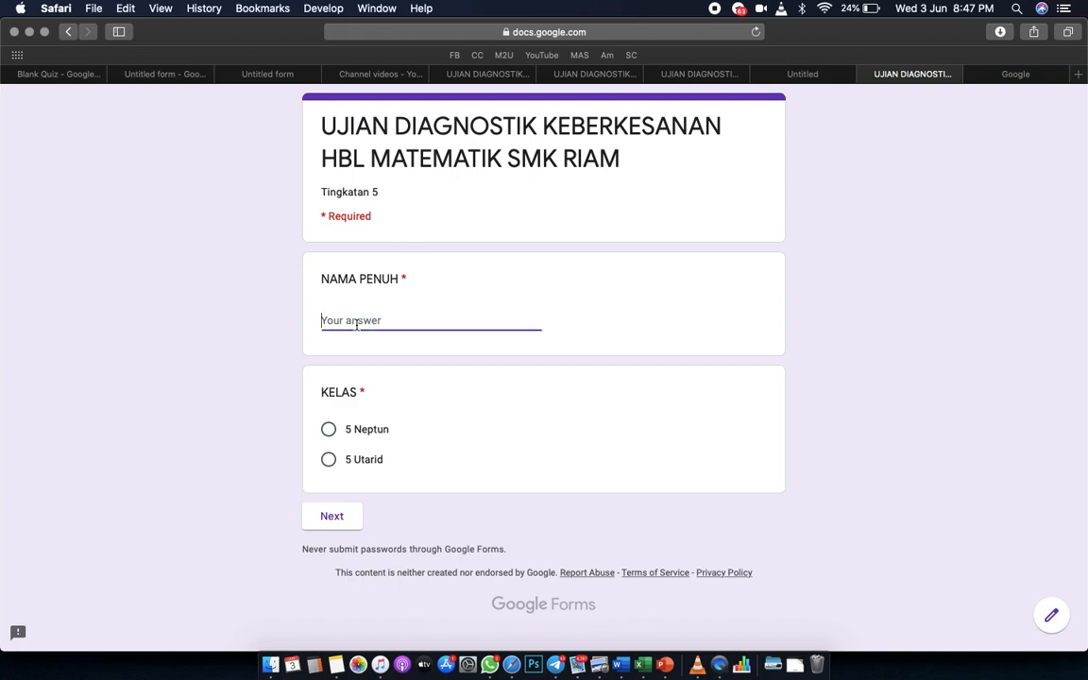
pyautogui.write('WILLIE')
# Choose class 5 Neptun and continue to the BAHAGIAN A questions.
pyautogui.click(329, 432)
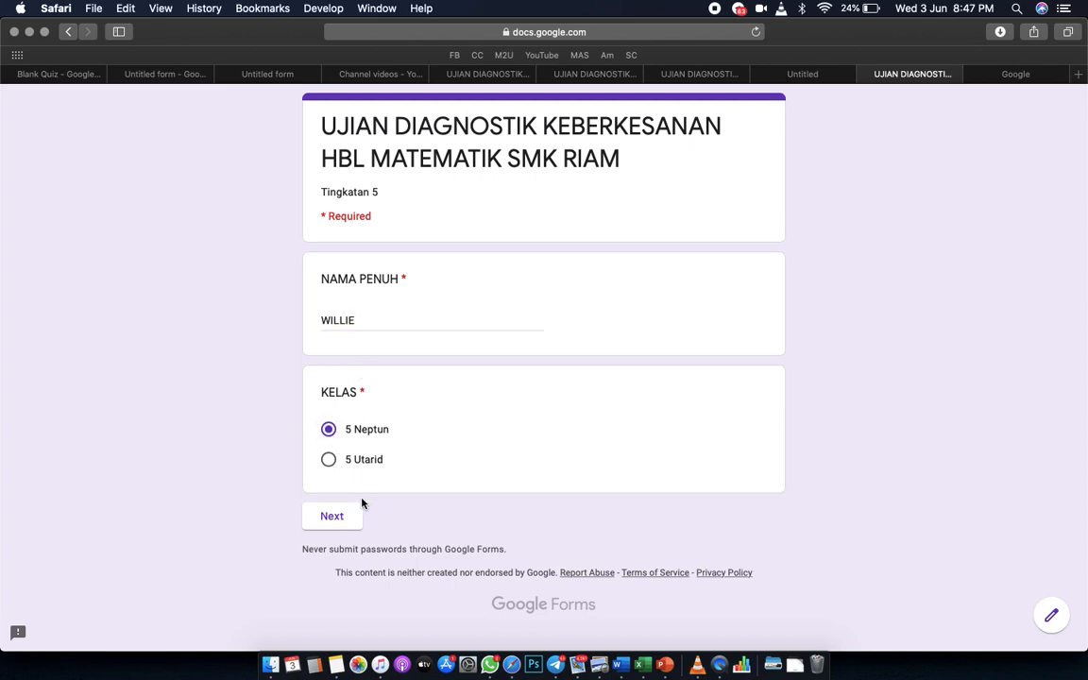
pyautogui.click(336, 517)
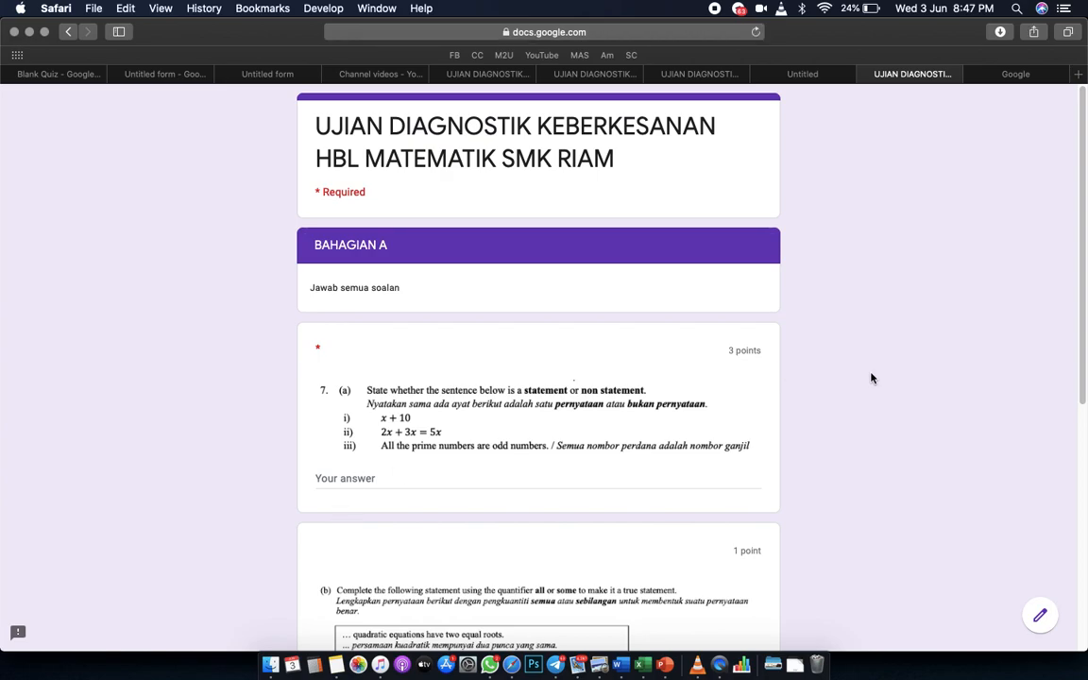
pyautogui.scroll(-5, 864, 478)
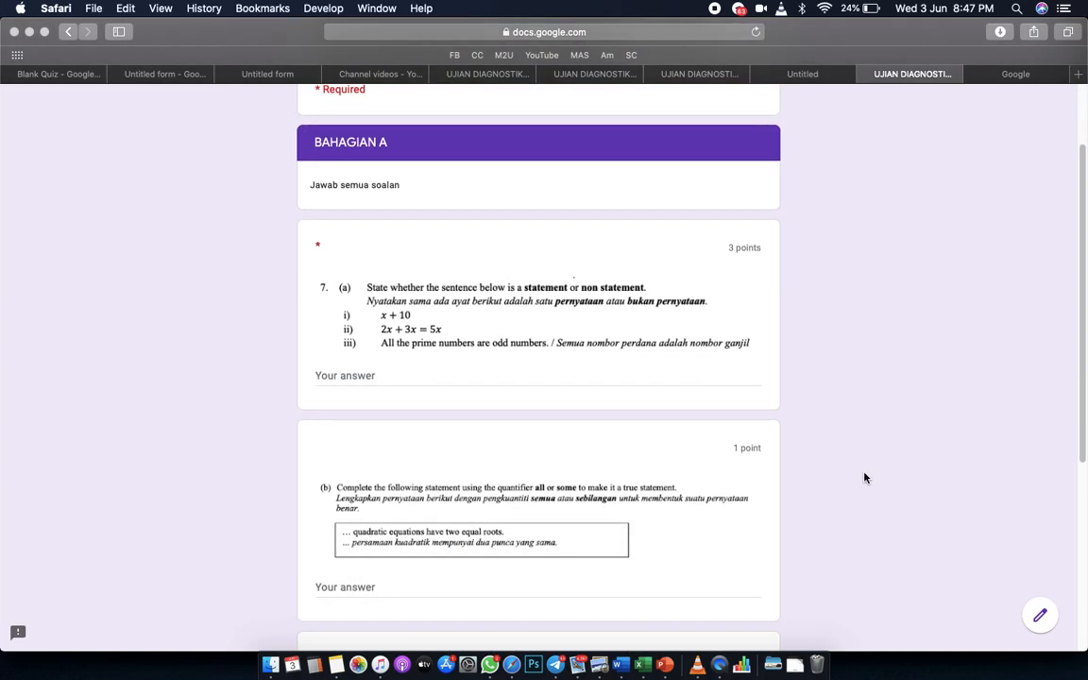
pyautogui.scroll(-3, 864, 478)
pyautogui.scroll(5, 865, 478)
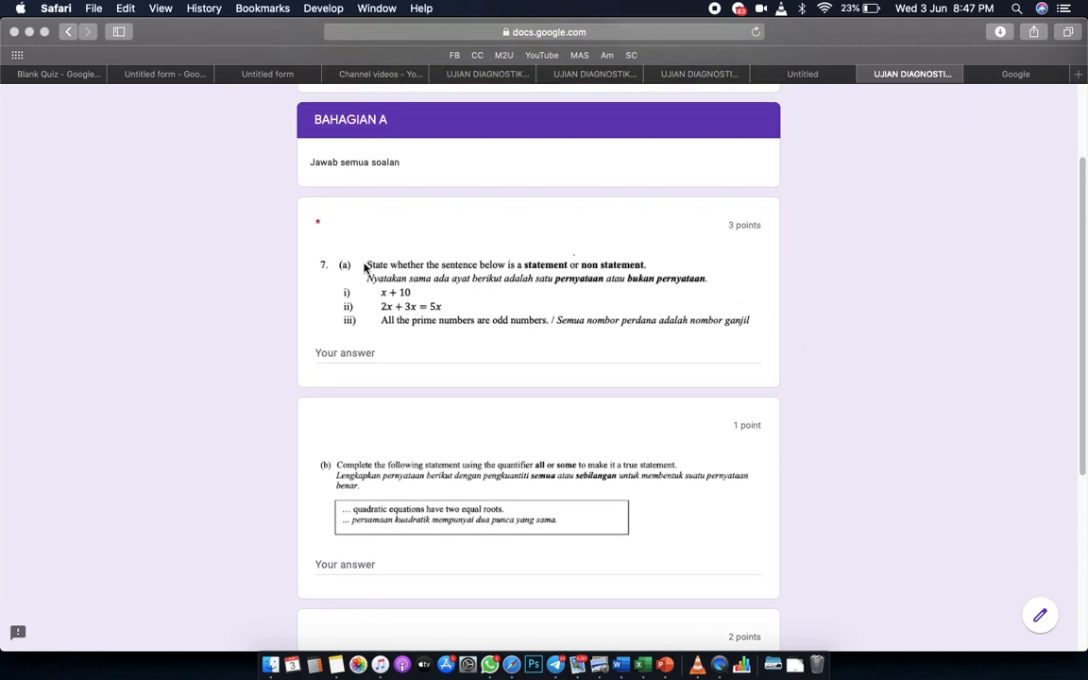
# Answer 7(a) with '(i) Bukan Pernyataan', '(ii) Pernyataan', '(iii) Pernyataan' on separate lines.
pyautogui.click(335, 352)
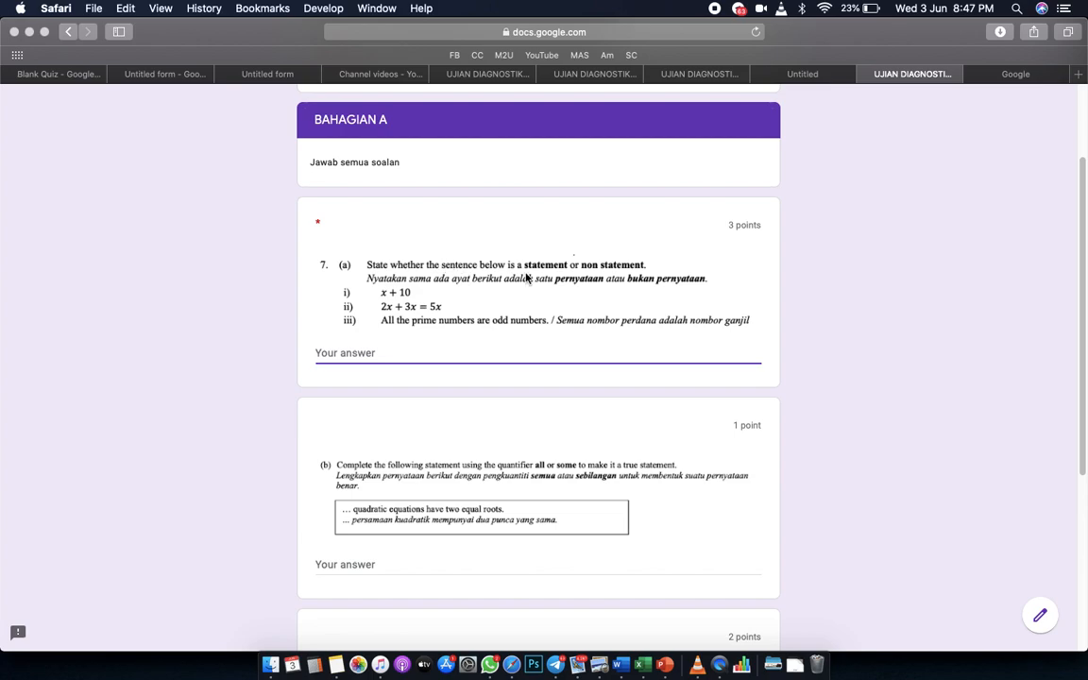
pyautogui.write('(i')
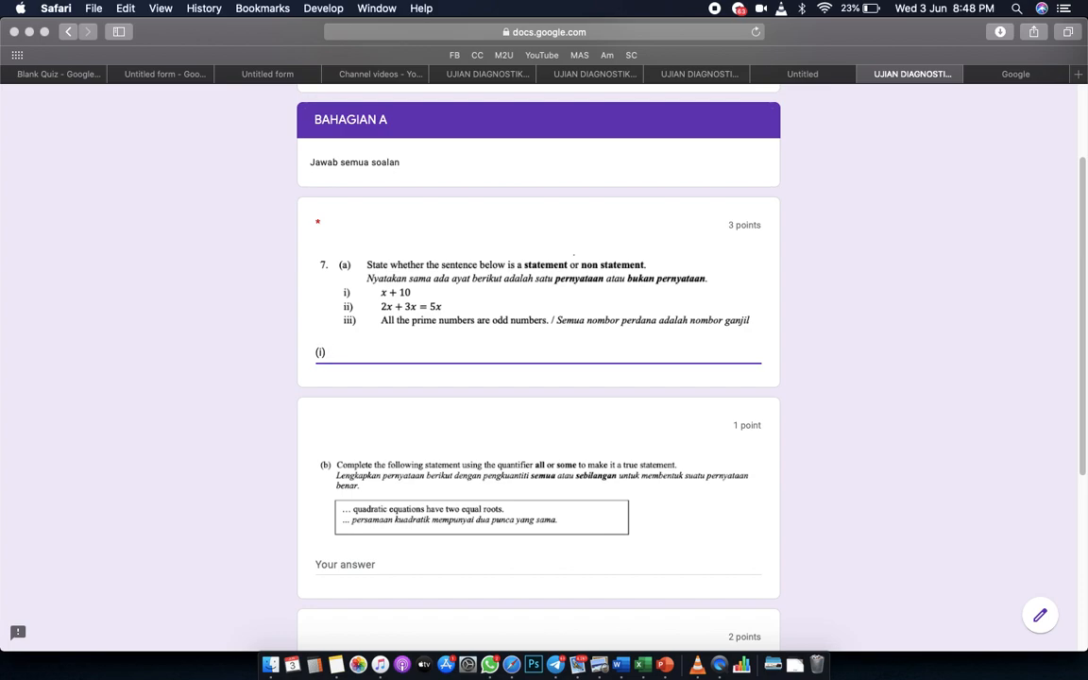
pyautogui.write(') BUkan')
pyautogui.press('BackSpace')
pyautogui.press('BackSpace')
pyautogui.press('BackSpace')
pyautogui.press('BackSpace')
pyautogui.write('ukan Pernyataan')
pyautogui.press('Return')
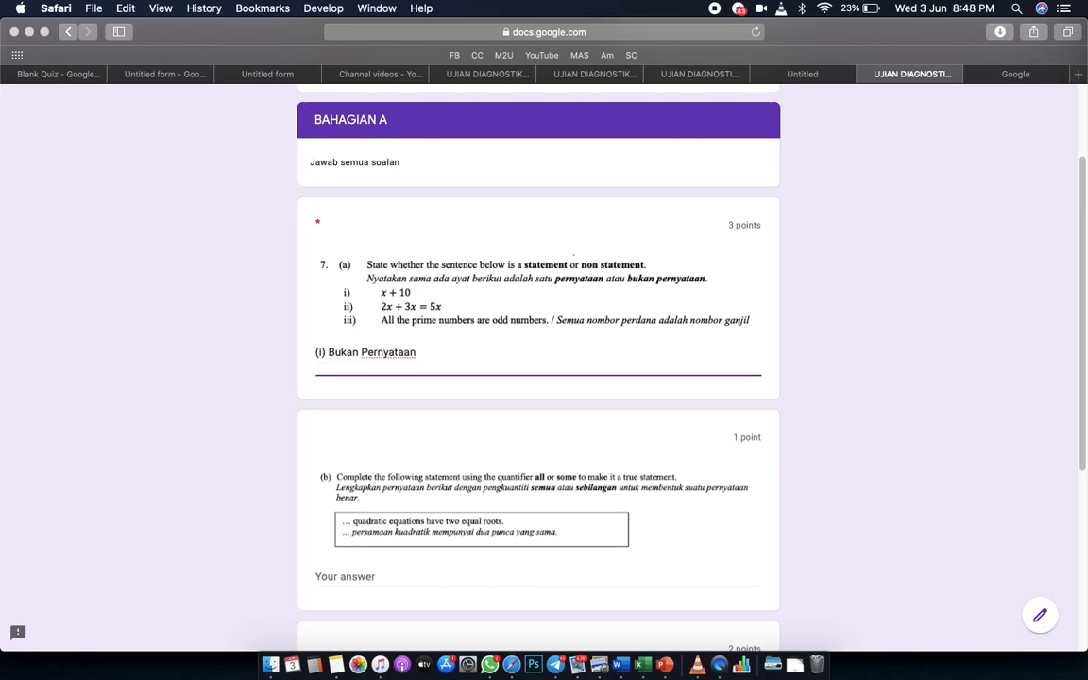
pyautogui.write('(ii) Pernyataan')
pyautogui.press('Return')
pyautogui.write('(ii')
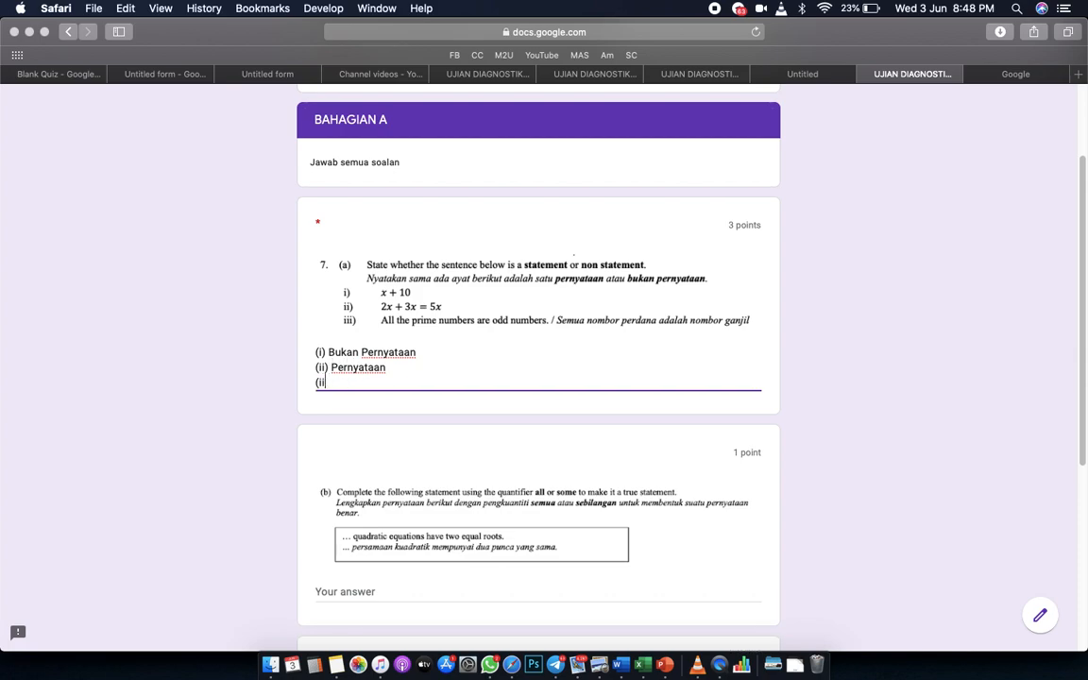
pyautogui.write('i) Pernyataan')
# Enter '...' for questions (b) and (c) and submit the response.
pyautogui.scroll(-2, 722, 311)
pyautogui.click(359, 511)
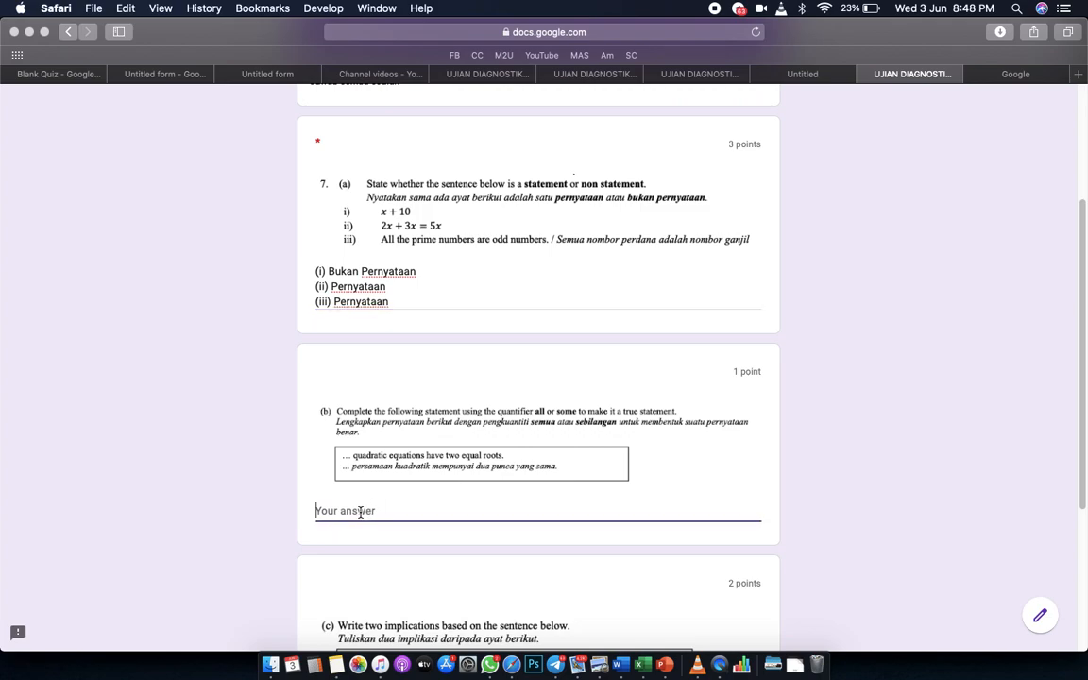
pyautogui.write('...')
pyautogui.scroll(-6, 578, 501)
pyautogui.click(357, 482)
pyautogui.write('...')
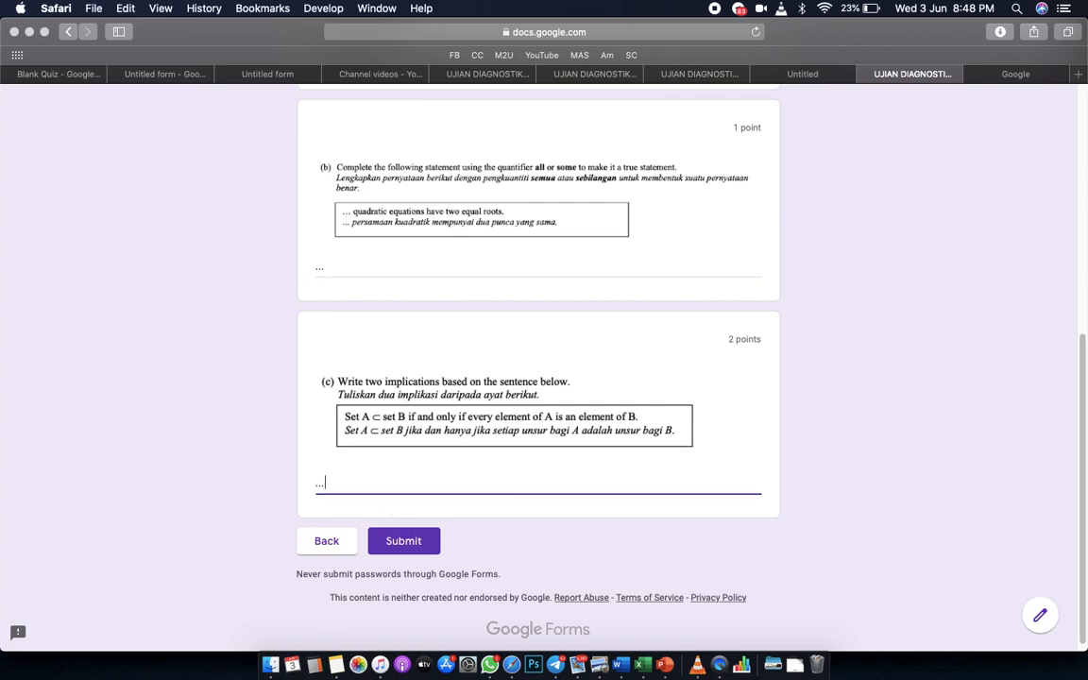
pyautogui.click(400, 552)
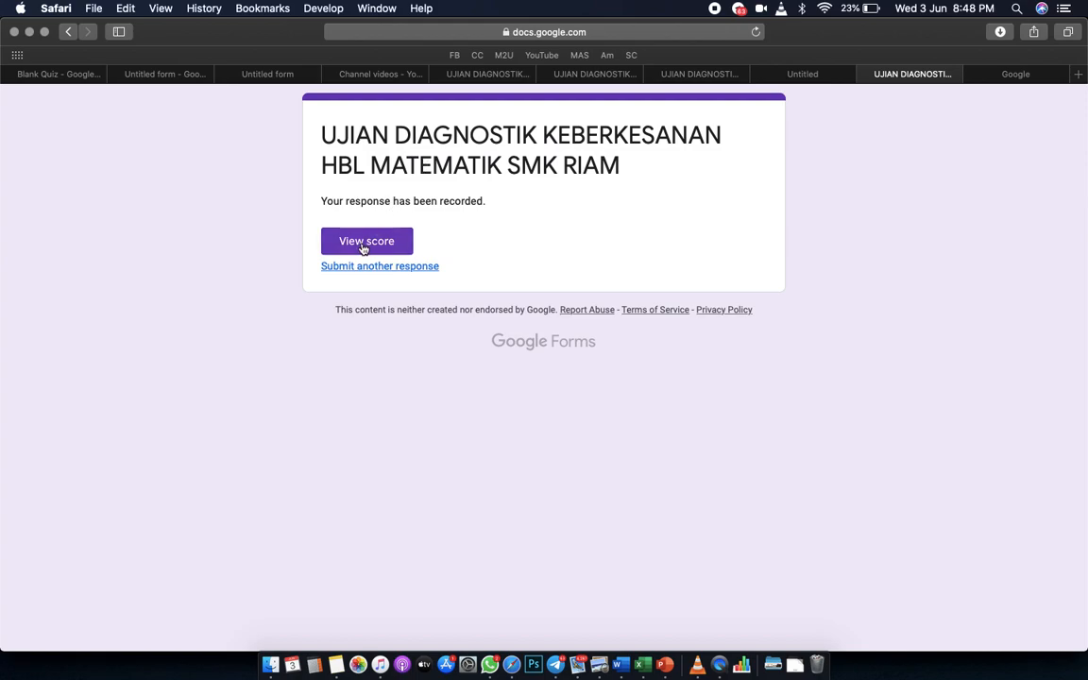
# Review the 0/6 score page with 7(a), (b), (c) marked wrong, then switch to the 'response recorded' tab.
pyautogui.click(363, 244)
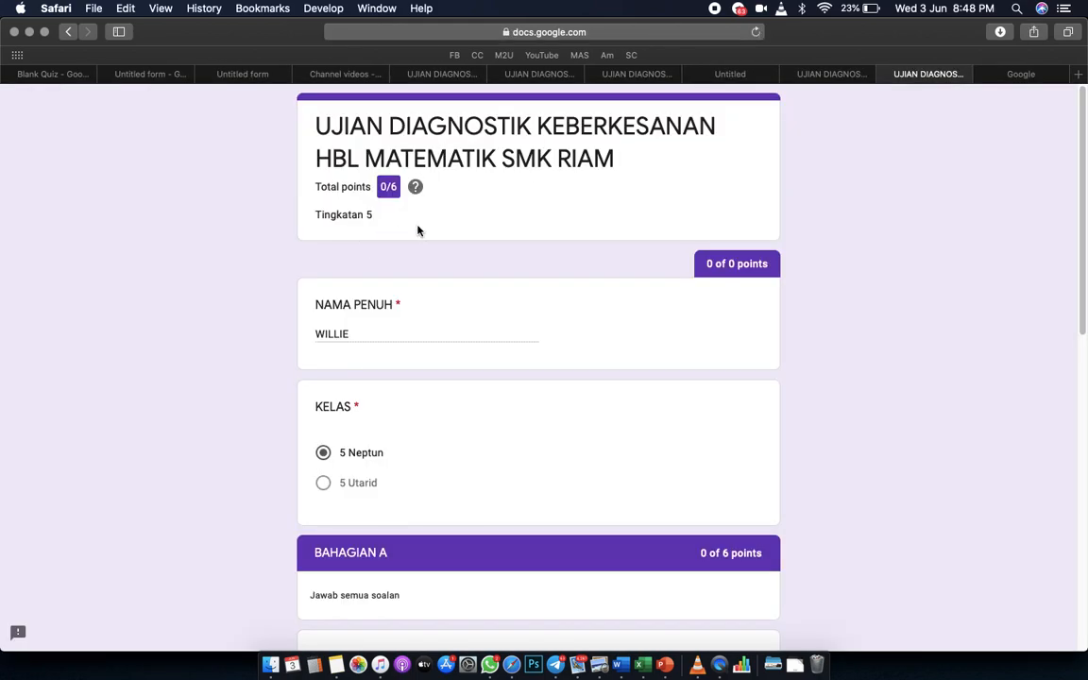
pyautogui.scroll(-10, 583, 335)
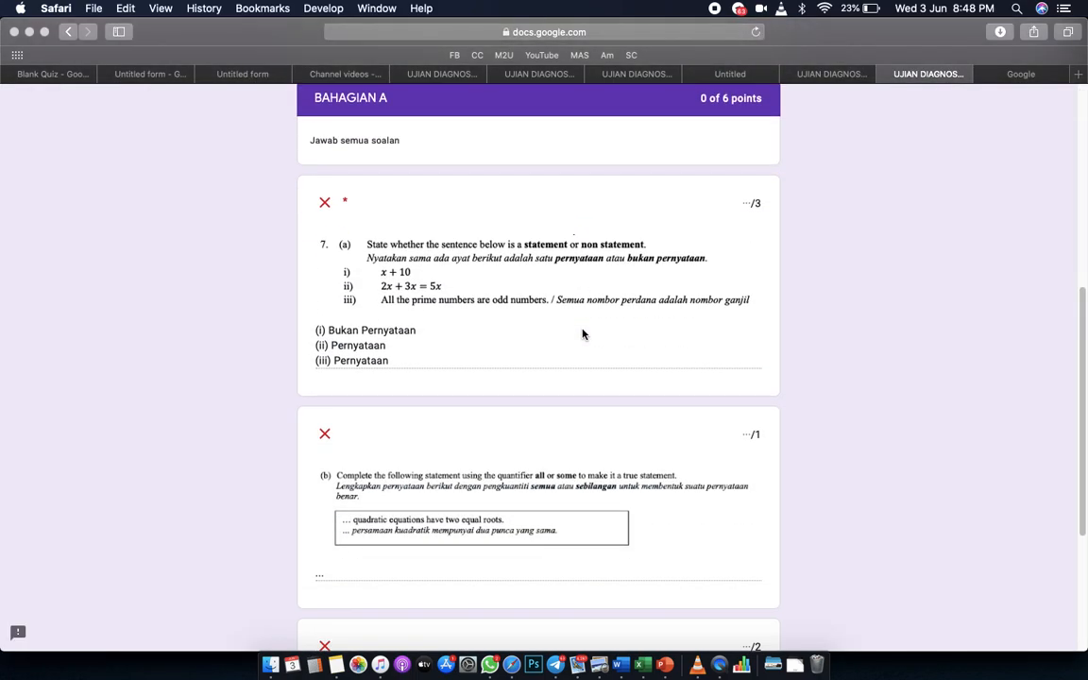
pyautogui.scroll(-5, 536, 349)
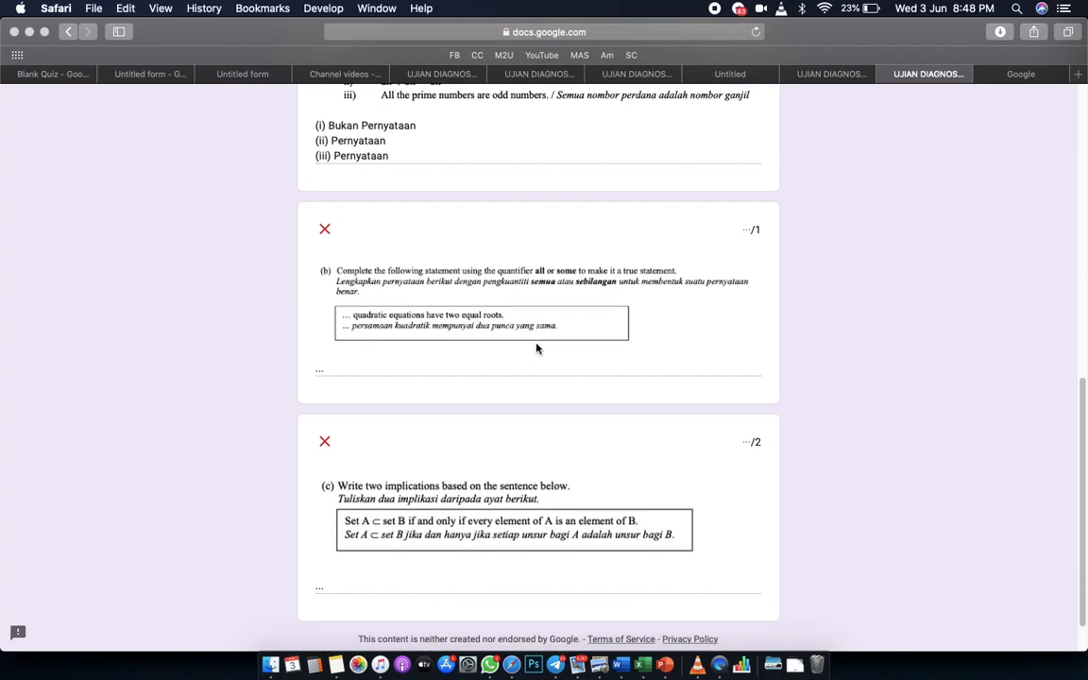
pyautogui.scroll(7, 537, 348)
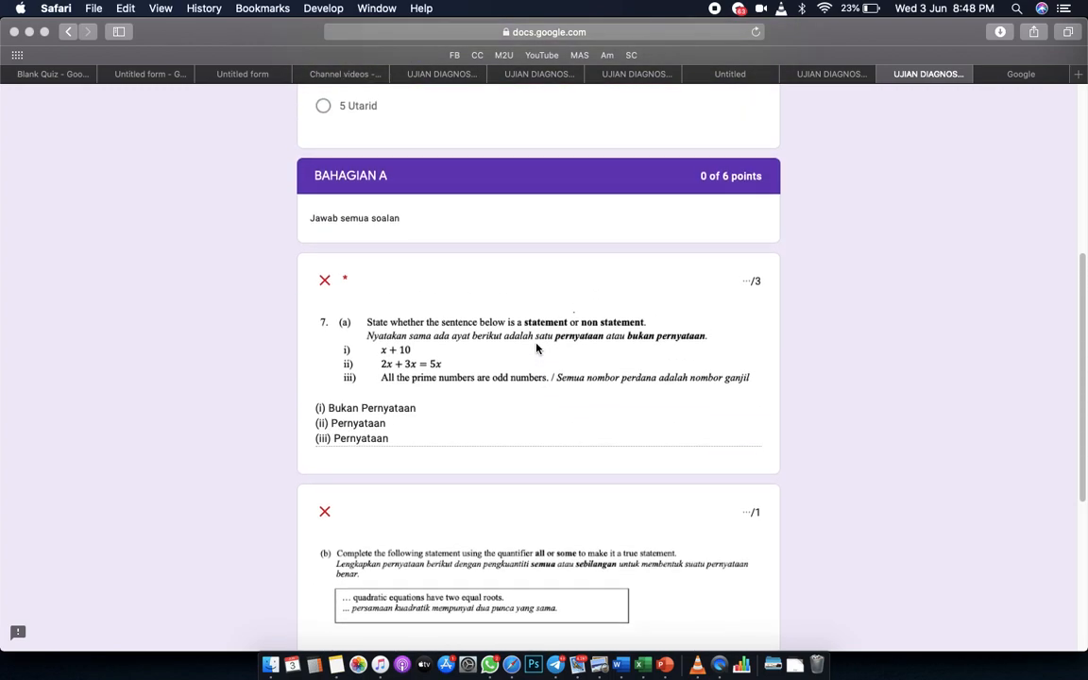
pyautogui.scroll(8, 536, 348)
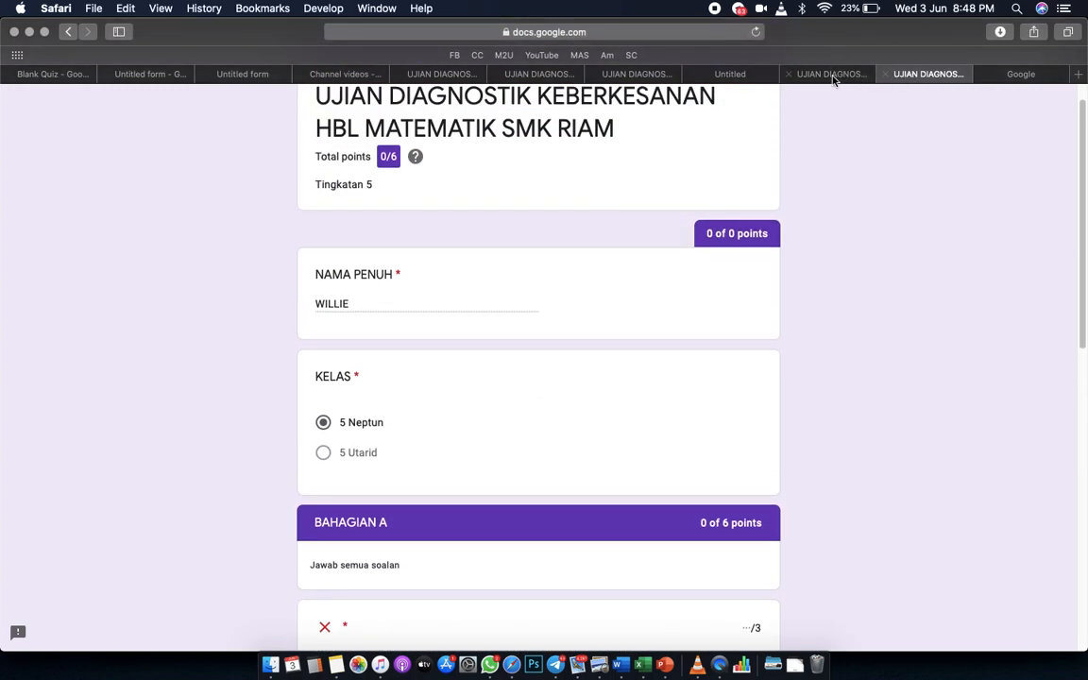
pyautogui.click(834, 78)
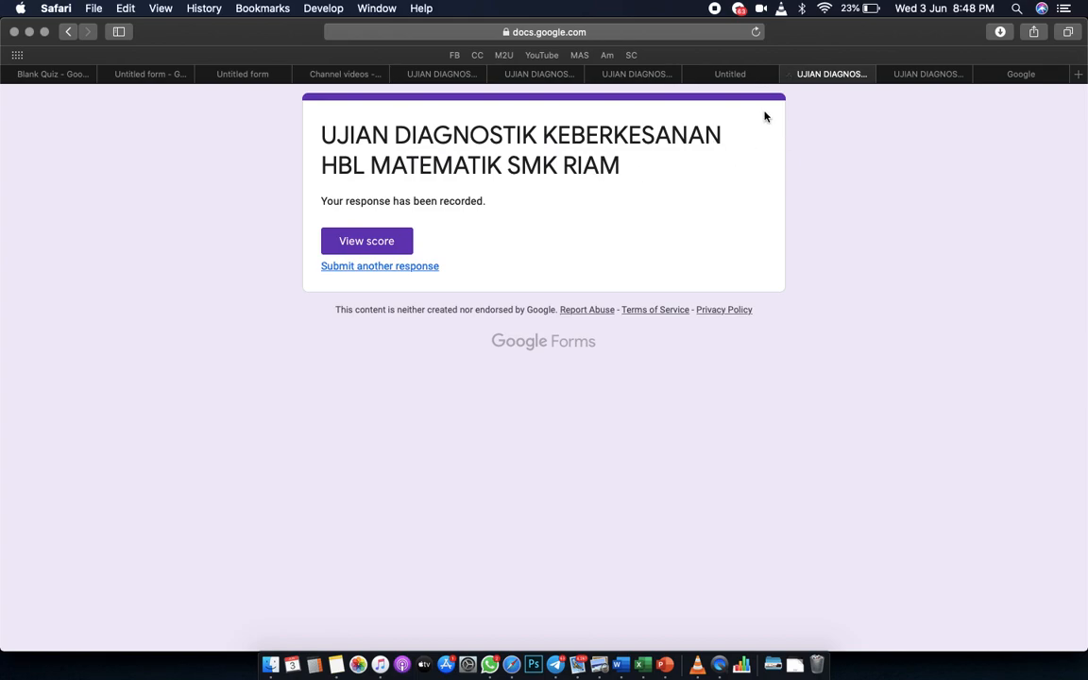
# From the Blank Quiz Responses summary, choose Download responses (.csv).
pyautogui.click(36, 75)
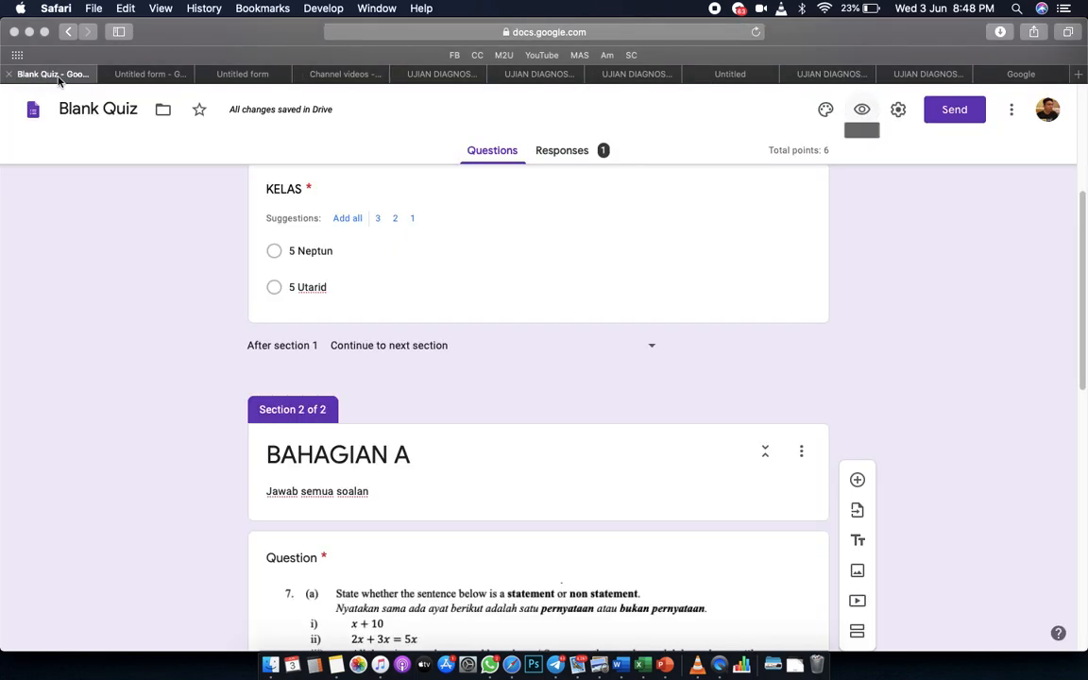
pyautogui.scroll(5, 479, 335)
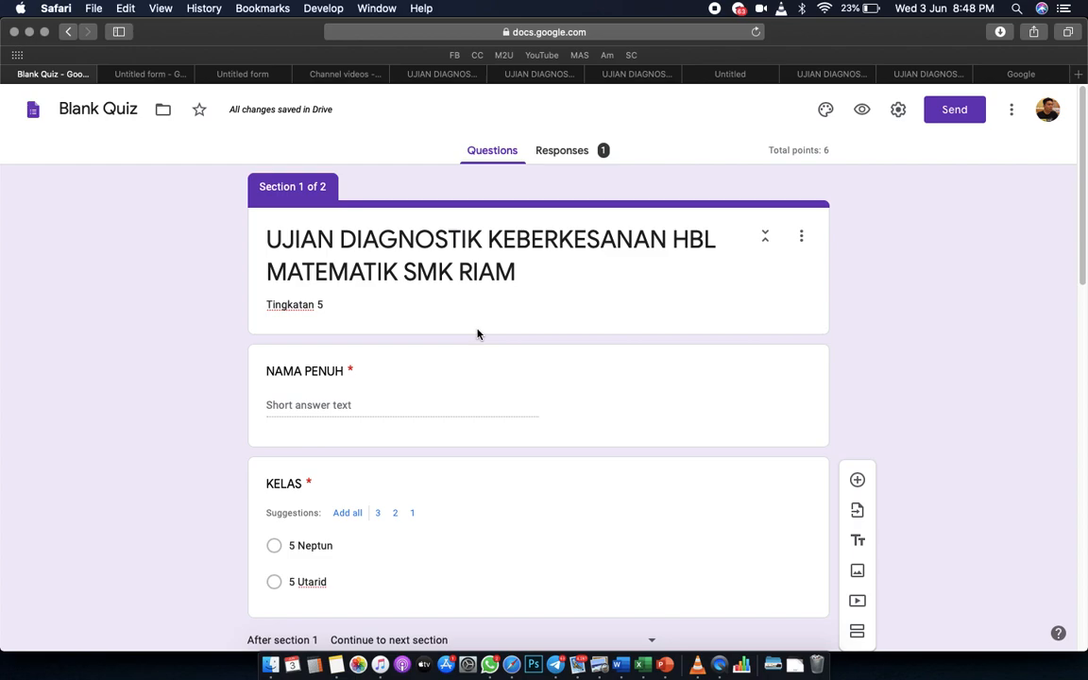
pyautogui.click(568, 154)
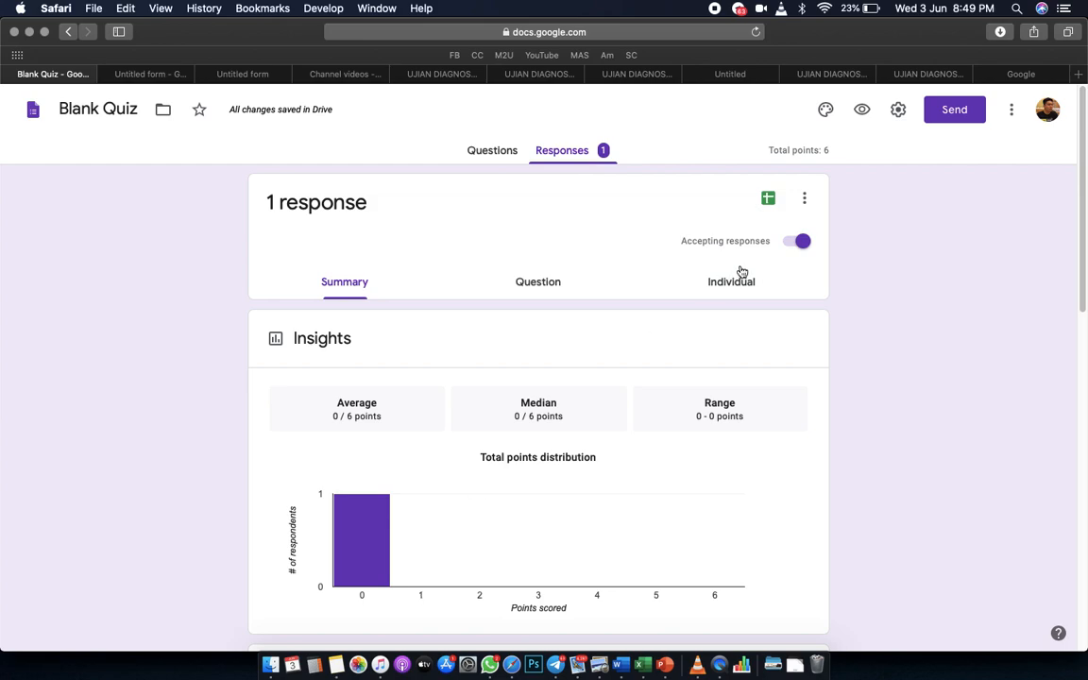
pyautogui.click(805, 200)
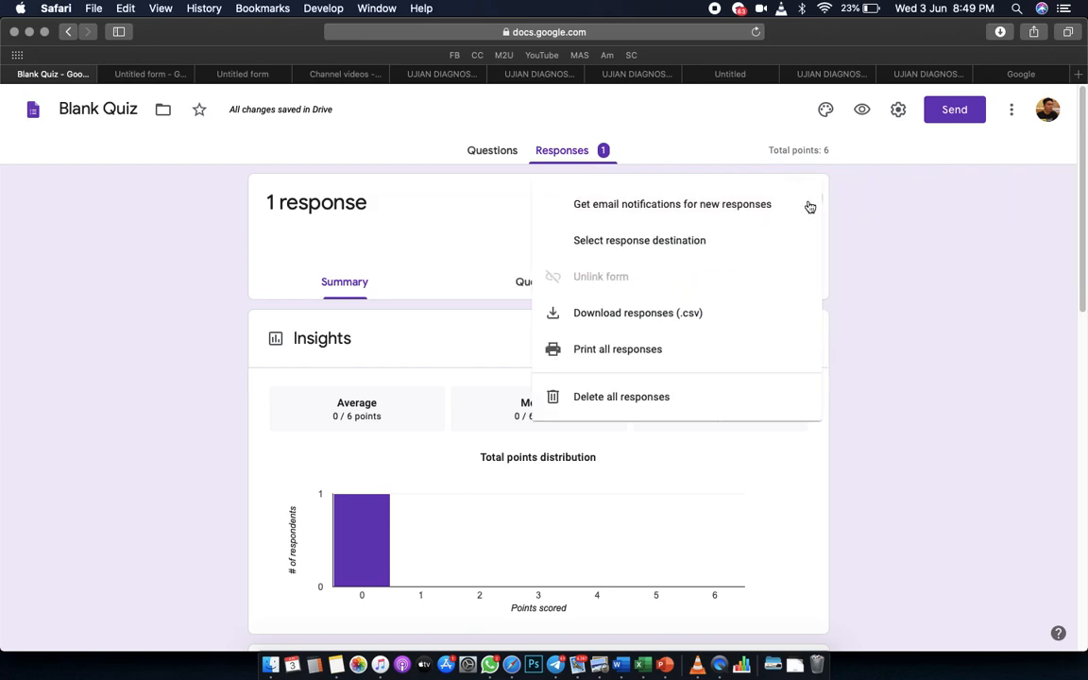
pyautogui.click(639, 314)
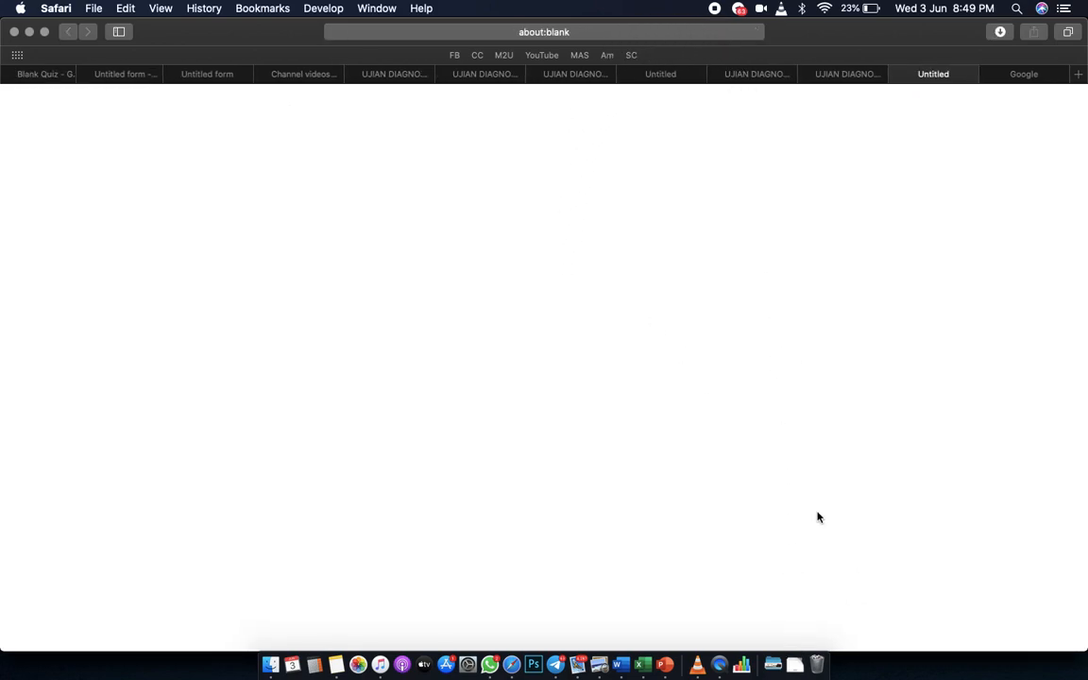
# Open Blank Quiz-2.csv from Downloads in Numbers and scroll across its score, name and class columns.
pyautogui.click(795, 664)
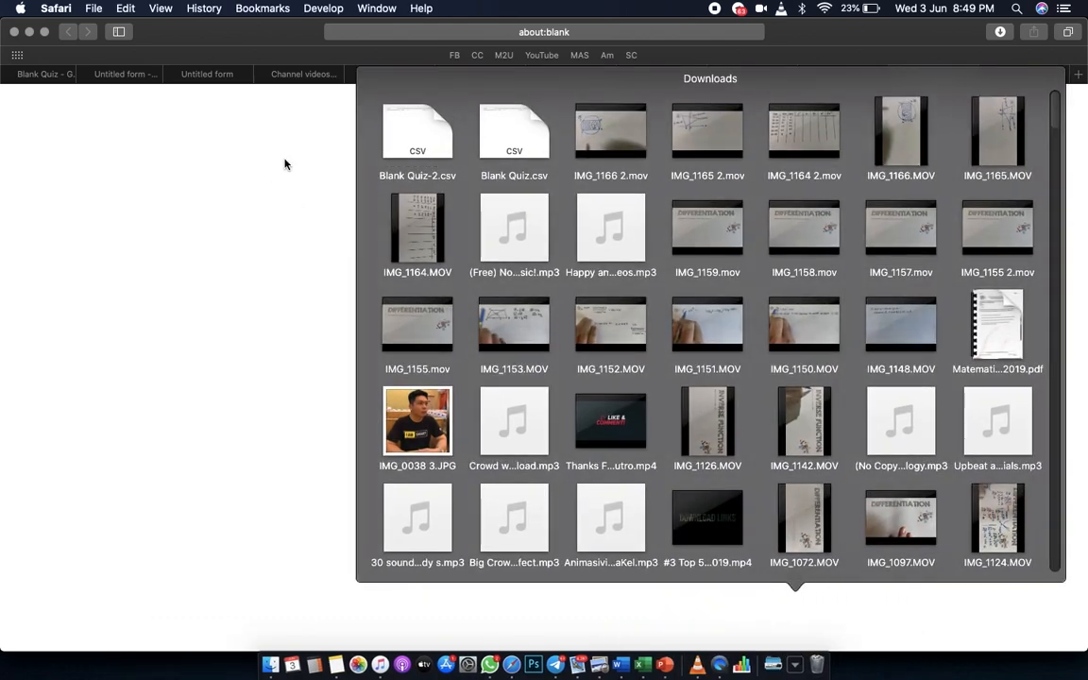
pyautogui.click(430, 142)
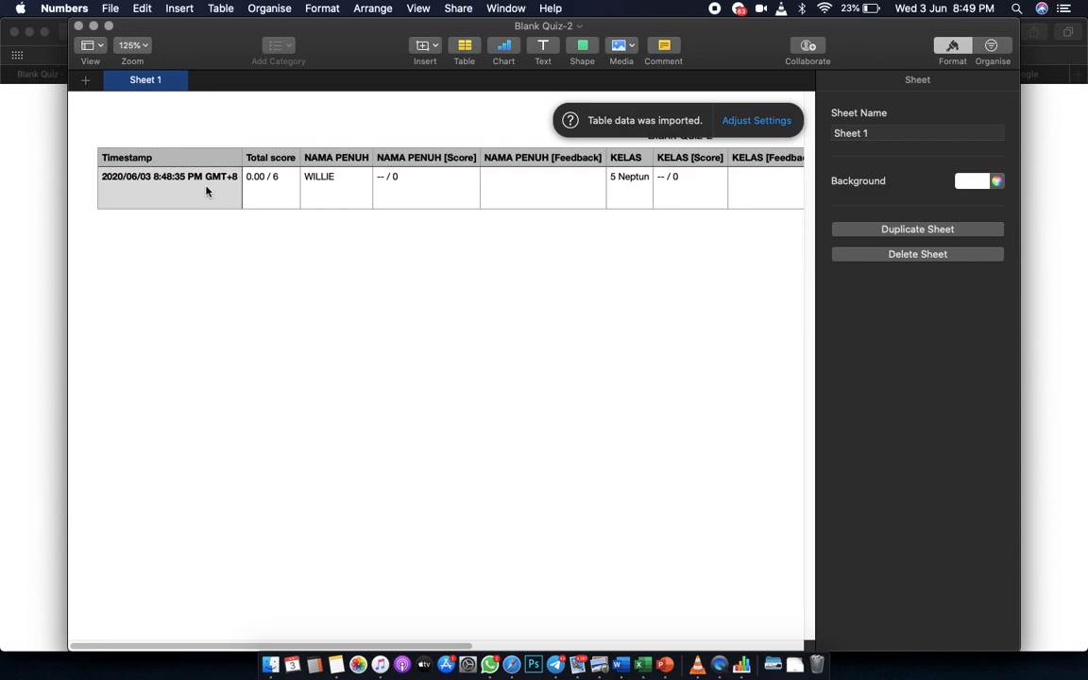
pyautogui.hscroll(2, 306, 196)
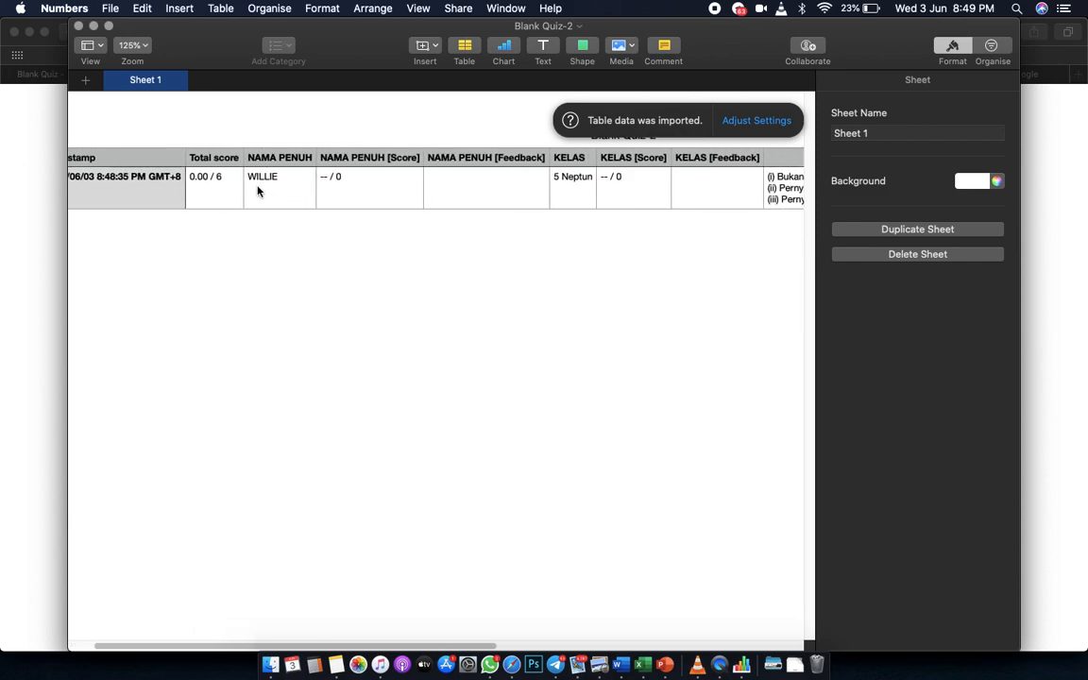
pyautogui.hscroll(3, 395, 185)
pyautogui.hscroll(1, 395, 185)
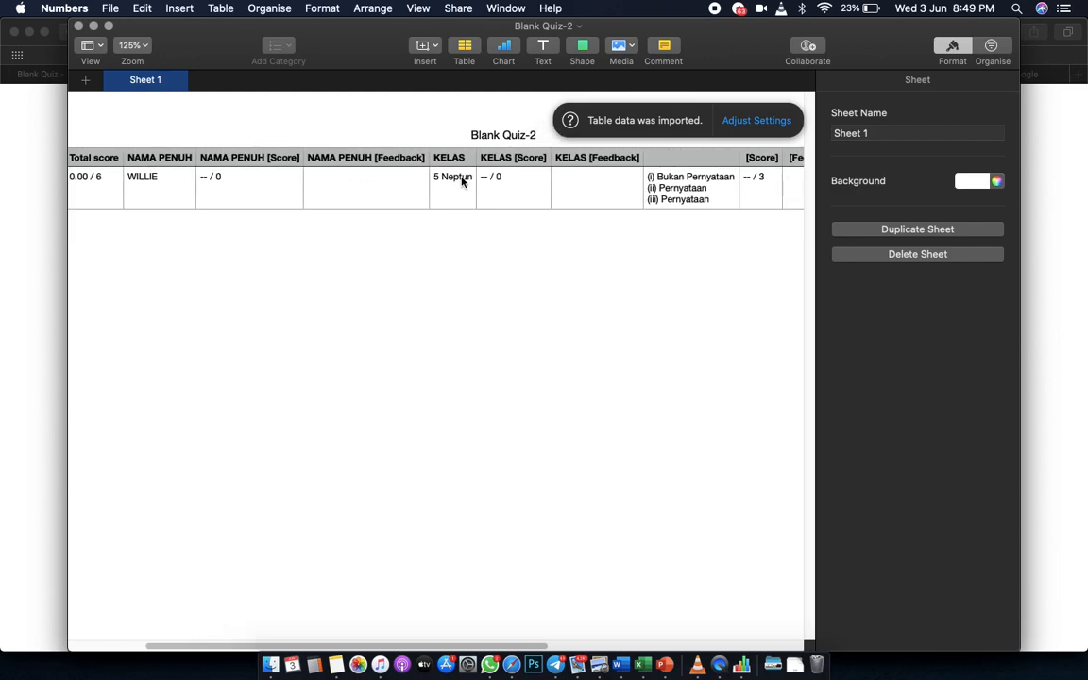
pyautogui.hscroll(3, 460, 182)
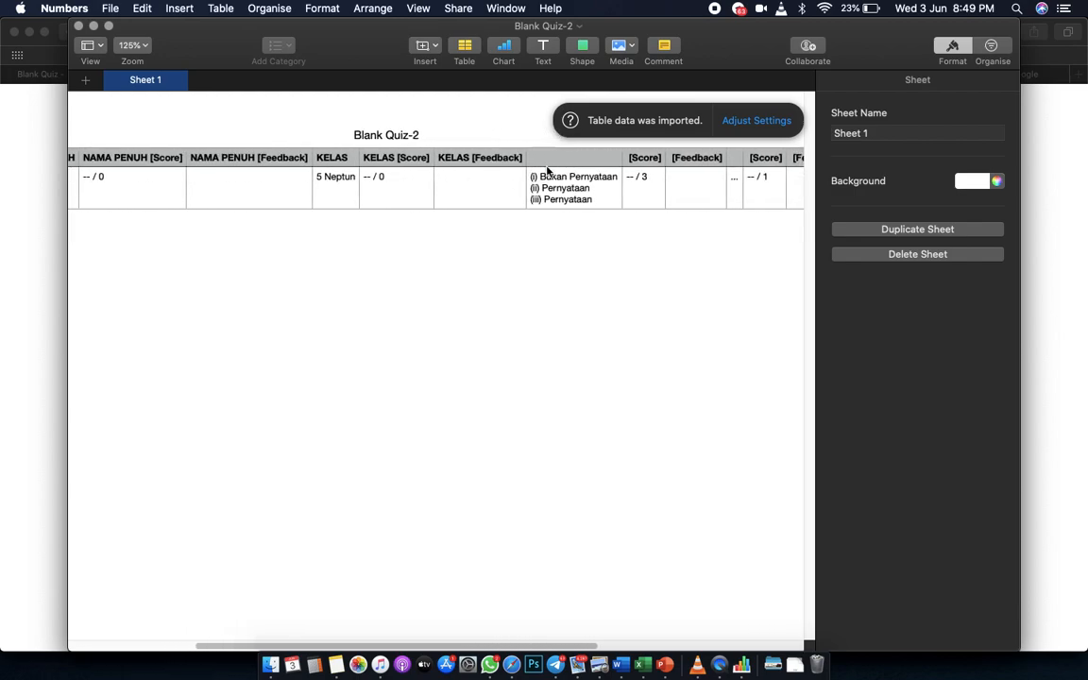
pyautogui.hscroll(3, 606, 183)
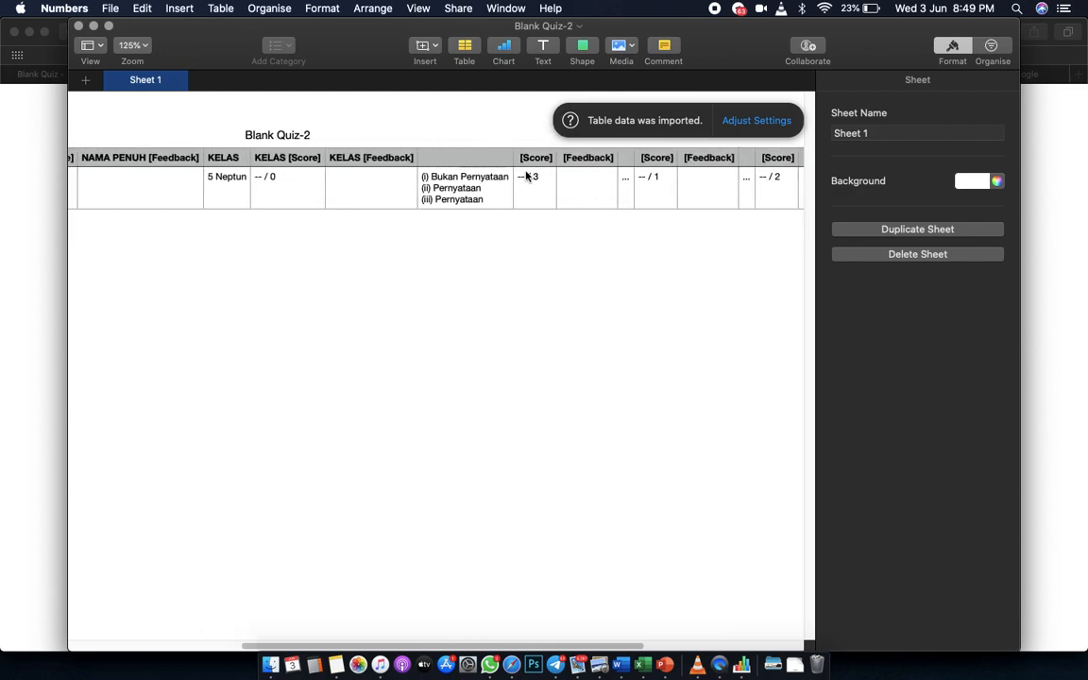
pyautogui.hscroll(-10, 525, 264)
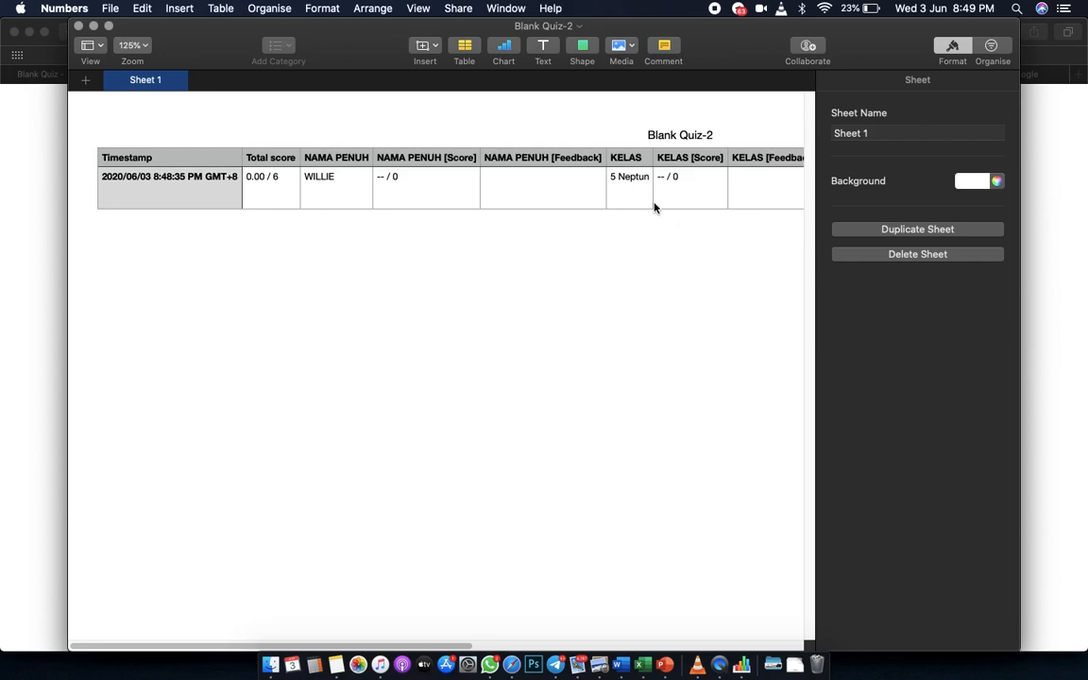
# Close the Numbers spreadsheet and return to the Blank Quiz responses page.
pyautogui.click(78, 27)
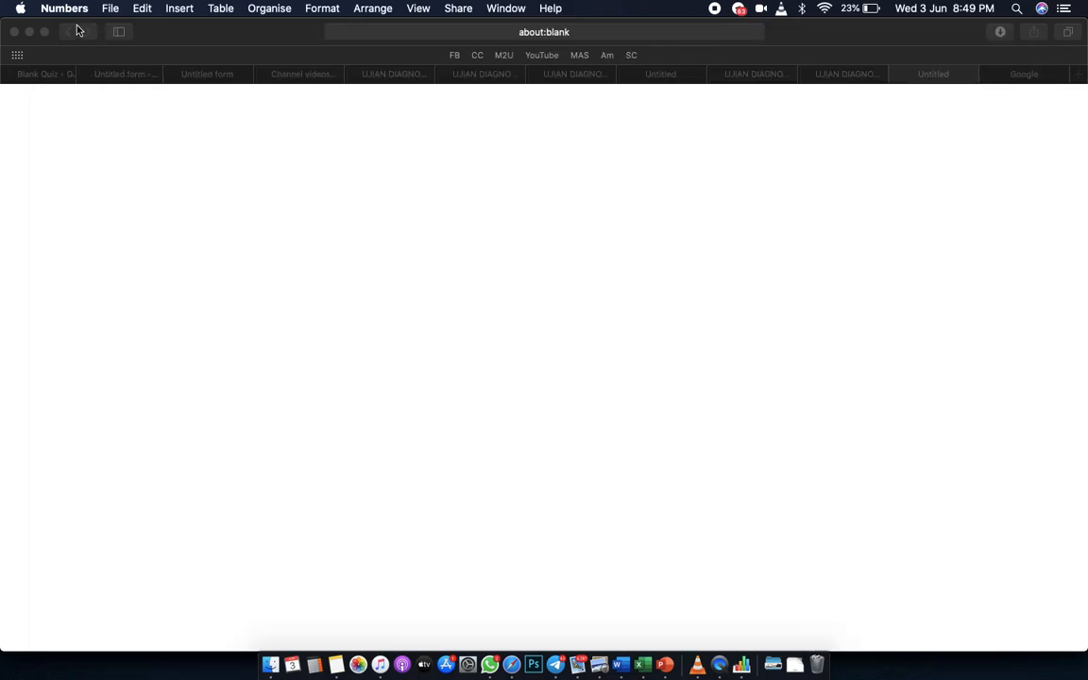
pyautogui.click(38, 80)
pyautogui.click(38, 80)
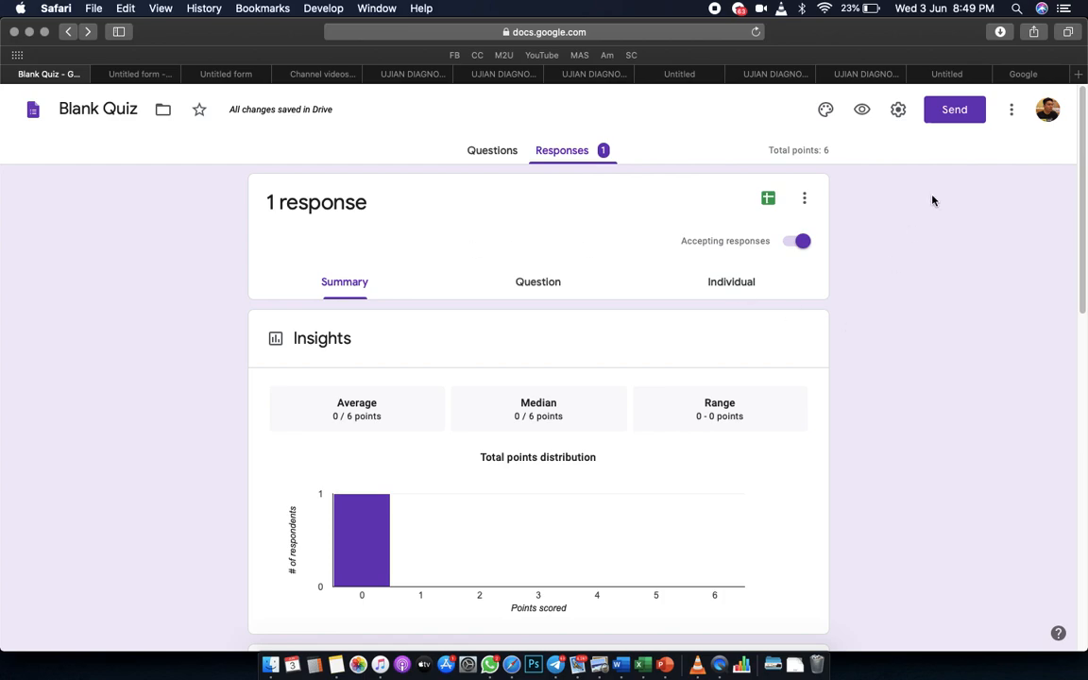
# Add the collaborator's e-mail address as an editor via More > Add collaborators and send the invitation.
pyautogui.click(1011, 110)
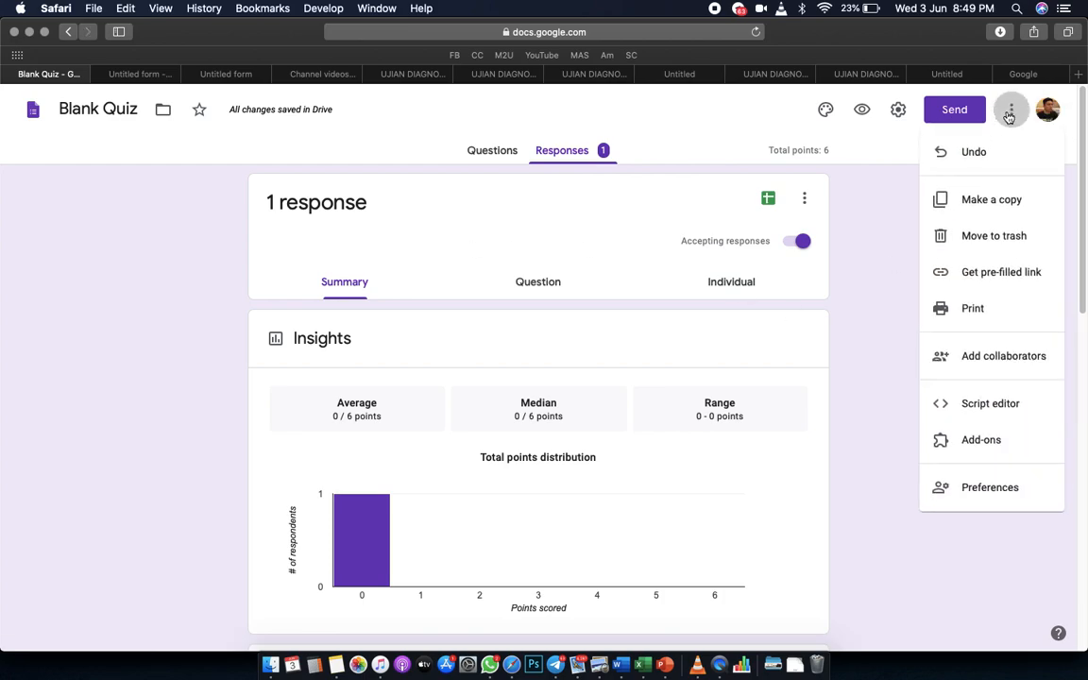
pyautogui.click(1011, 368)
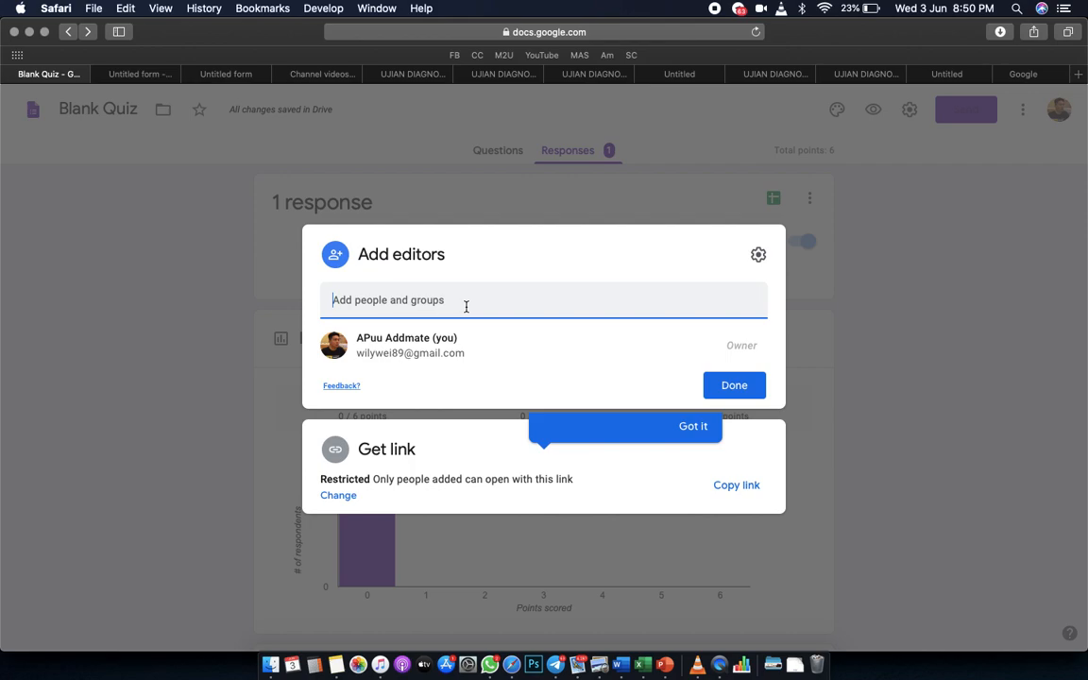
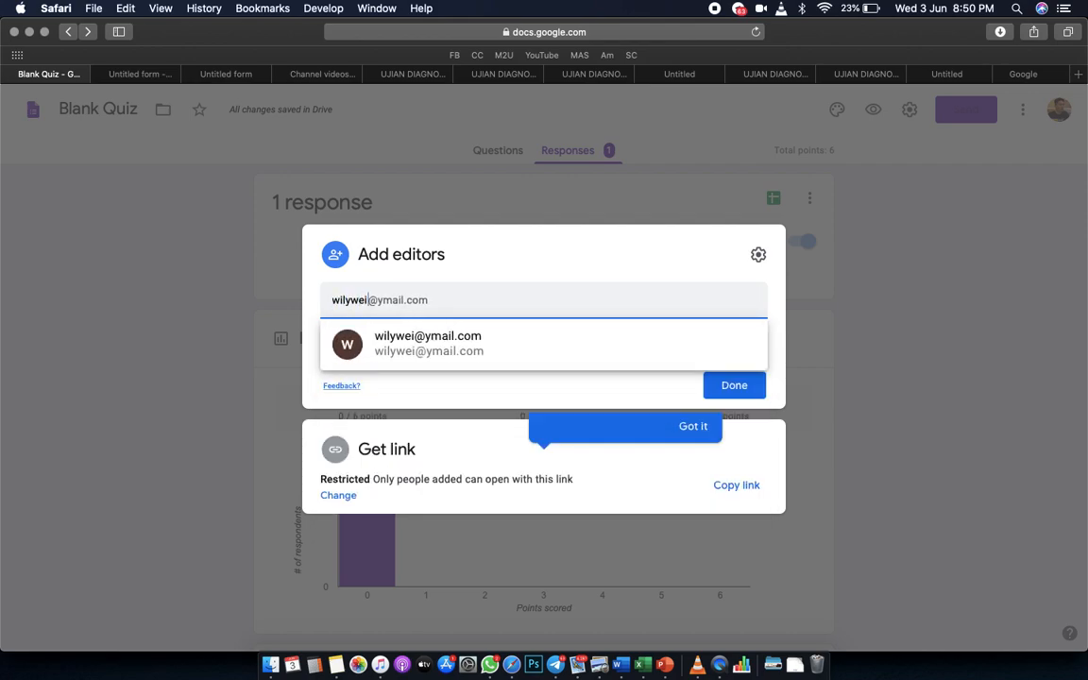
pyautogui.click(486, 343)
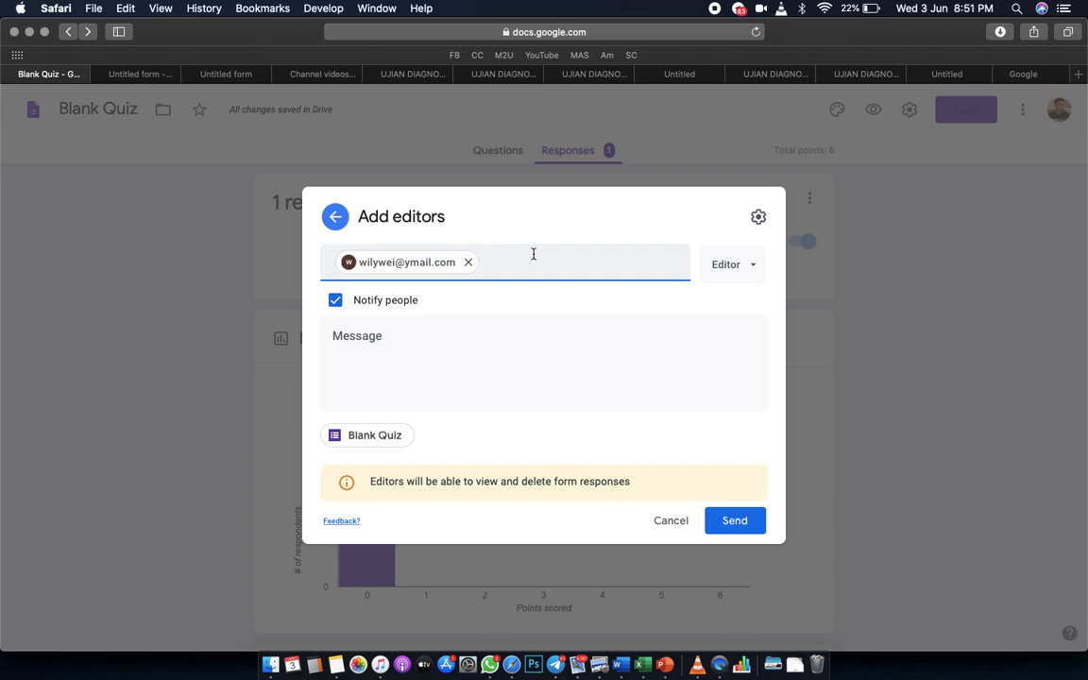
pyautogui.click(735, 522)
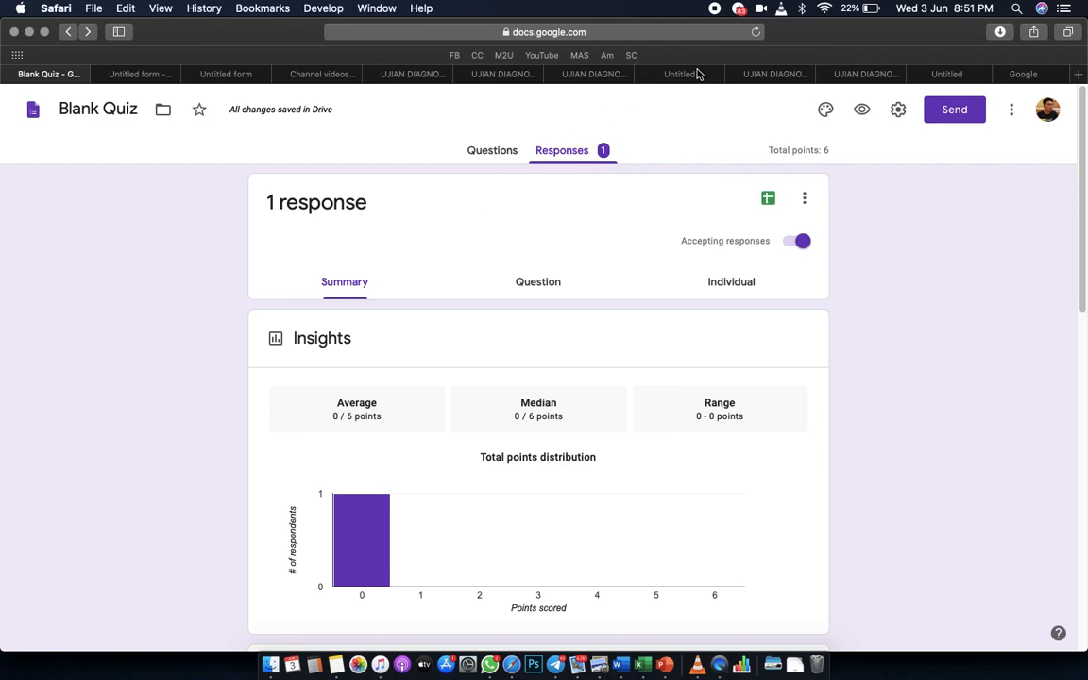
# Copy the quiz's link with Shorten URL enabled, then close the Send form dialog.
pyautogui.click(948, 113)
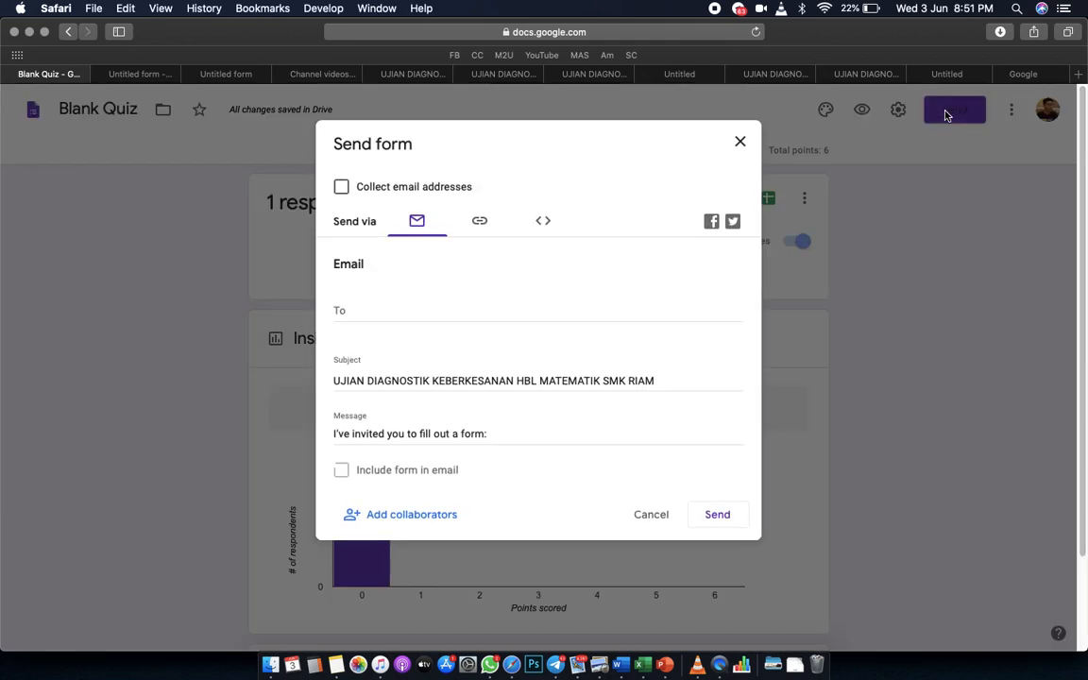
pyautogui.click(481, 225)
pyautogui.click(341, 317)
pyautogui.click(715, 344)
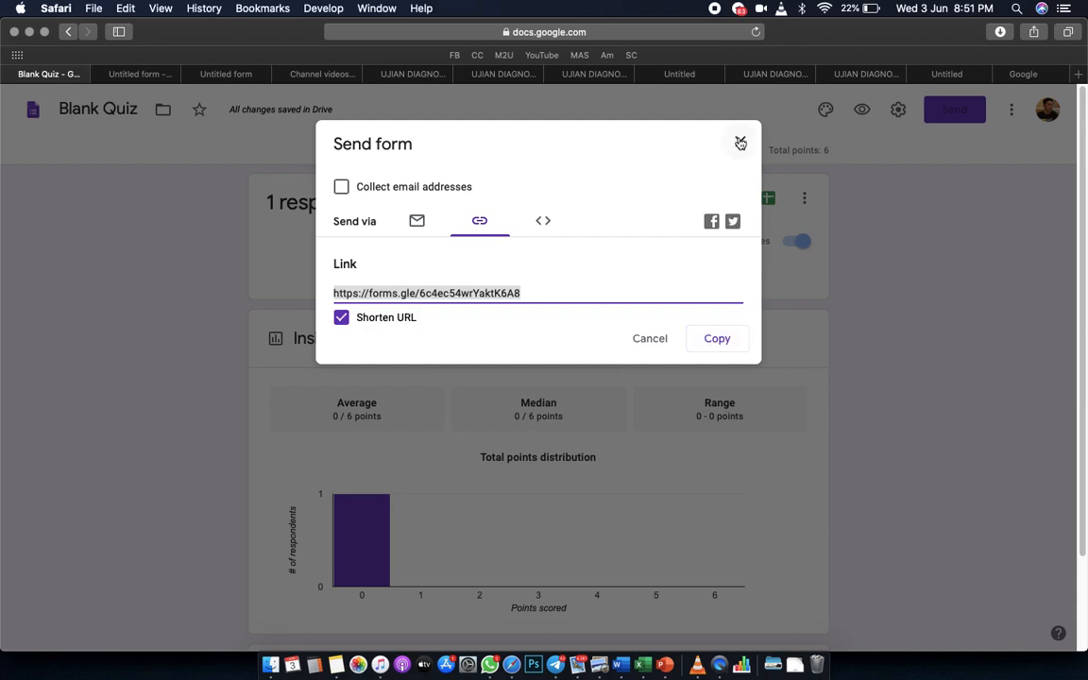
pyautogui.click(741, 143)
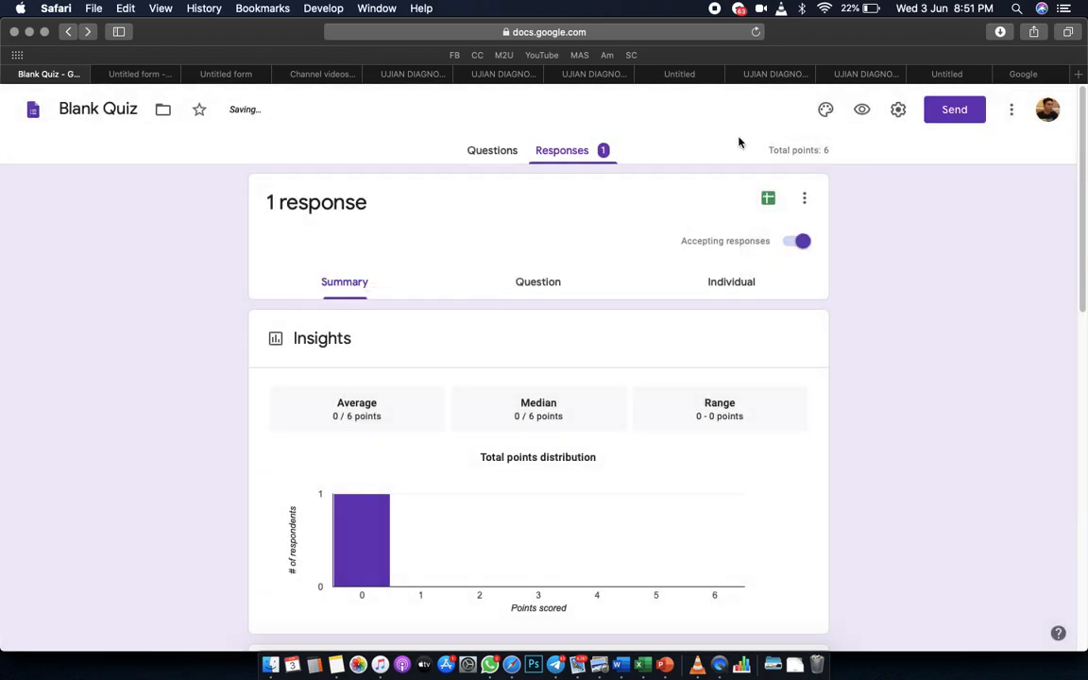